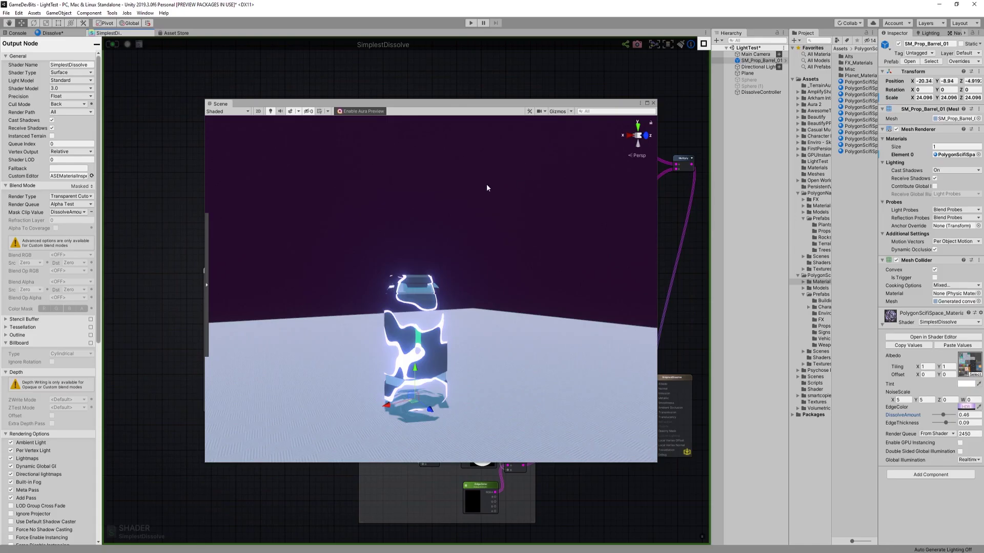
# - Set the Cull Mode of the SimplestDissolve shader's output node to Off
pyautogui.keyDown('alt'); pyautogui.moveTo(494, 250); pyautogui.dragTo(442, 257); pyautogui.keyUp('alt')
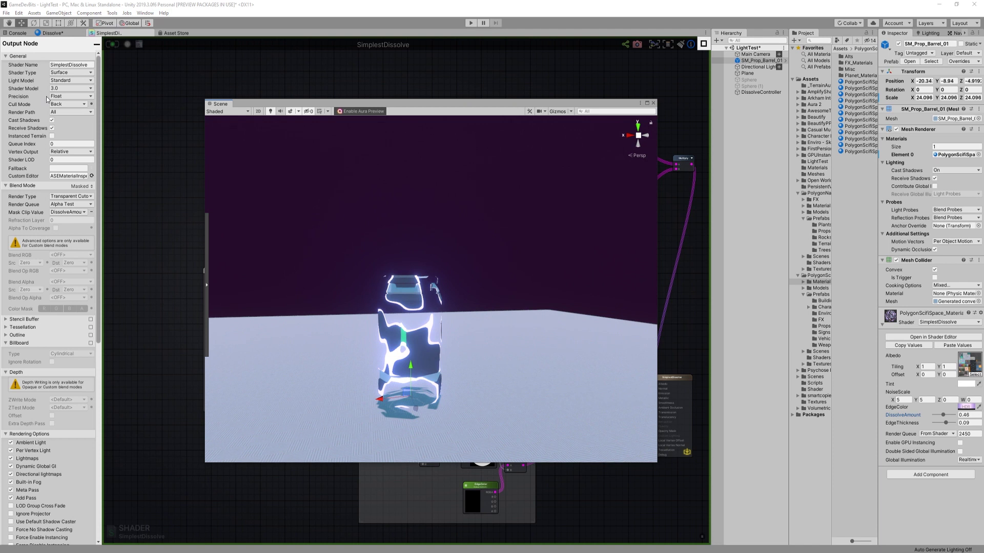
pyautogui.click(62, 104)
pyautogui.click(68, 132)
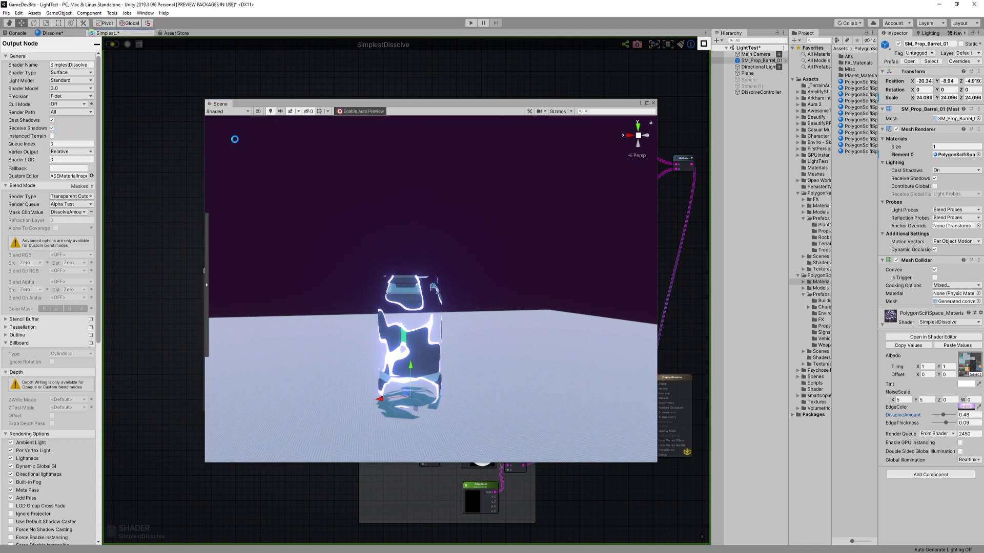
pyautogui.keyDown('alt'); pyautogui.moveTo(424, 314); pyautogui.dragTo(463, 305); pyautogui.keyUp('alt')
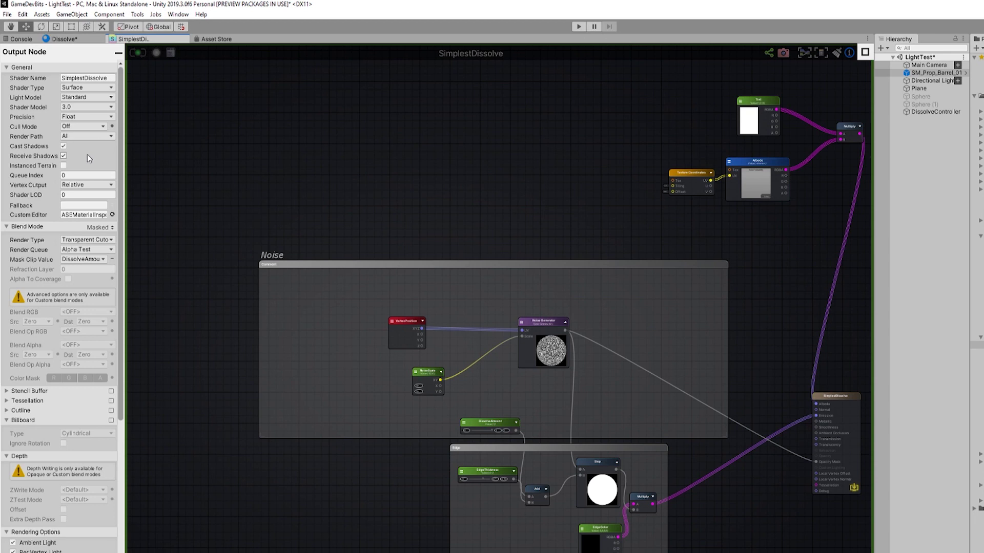
# - Set the output node's Render Type to Transparent Cutout and its Render Queue to Alpha Test
pyautogui.click(86, 240)
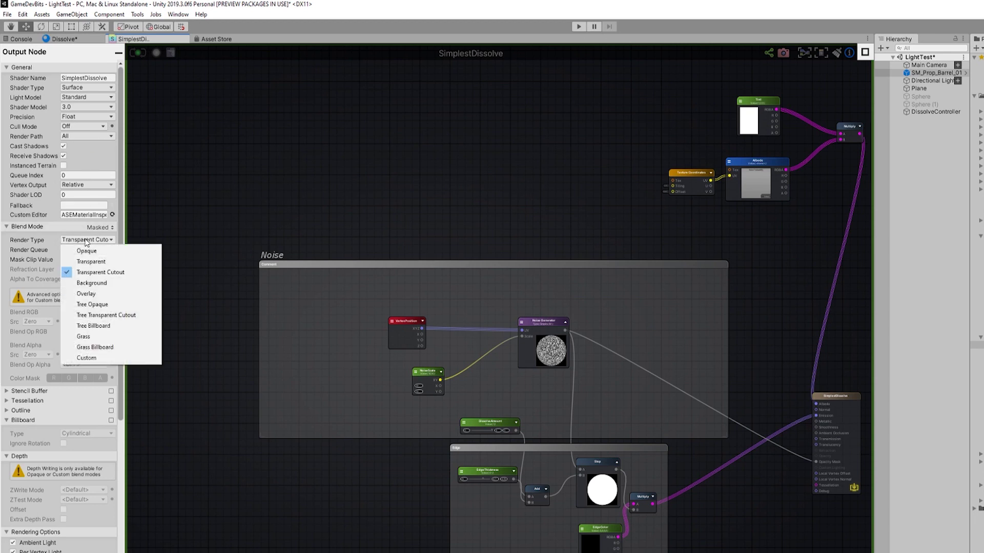
pyautogui.click(93, 271)
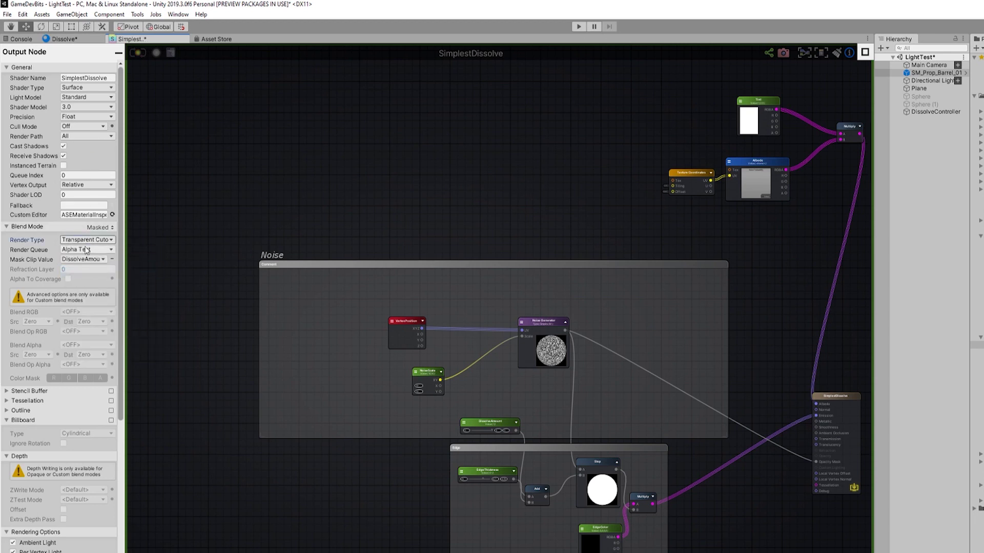
pyautogui.click(88, 250)
pyautogui.click(102, 285)
# - Examine how the Tint and textured Albedo nodes are multiplied and connected to the output node's Albedo input
pyautogui.scroll(-2, 567, 262)
pyautogui.moveTo(581, 256); pyautogui.dragTo(504, 256, button='middle')
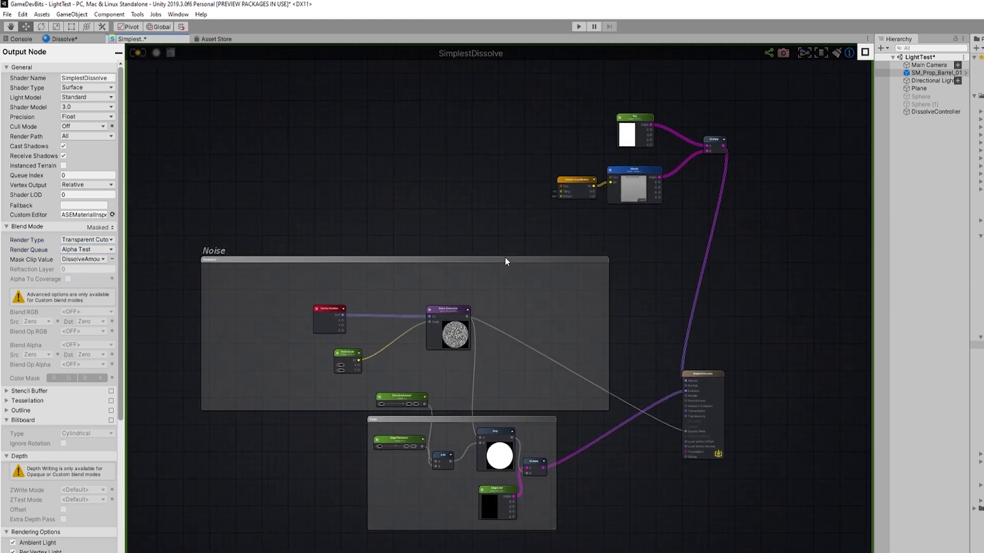
pyautogui.moveTo(599, 237); pyautogui.dragTo(499, 433, button='middle')
pyautogui.scroll(5, 520, 333)
pyautogui.moveTo(336, 169); pyautogui.dragTo(755, 405)
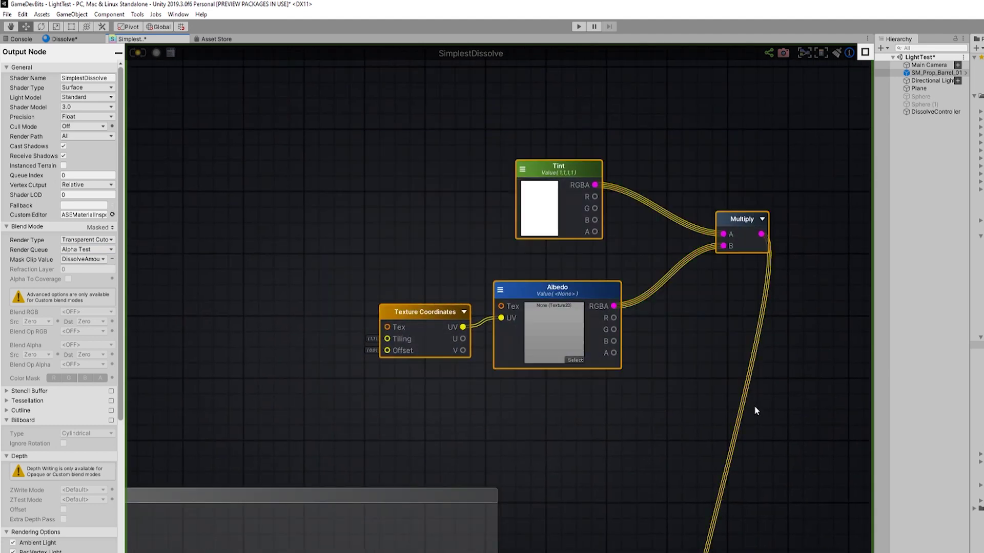
pyautogui.click(686, 333)
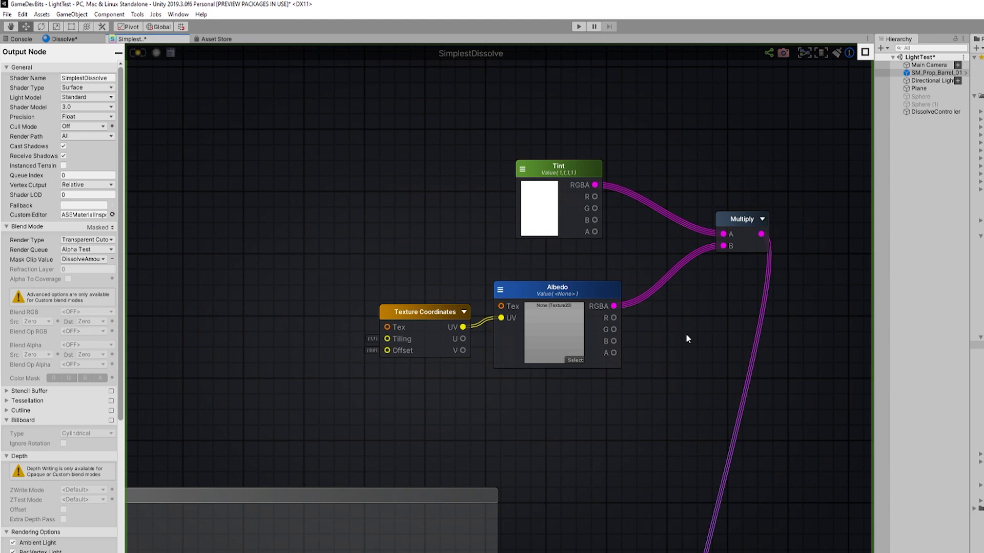
pyautogui.scroll(-5, 685, 333)
pyautogui.moveTo(674, 446); pyautogui.dragTo(630, 293, button='middle')
pyautogui.scroll(6, 649, 349)
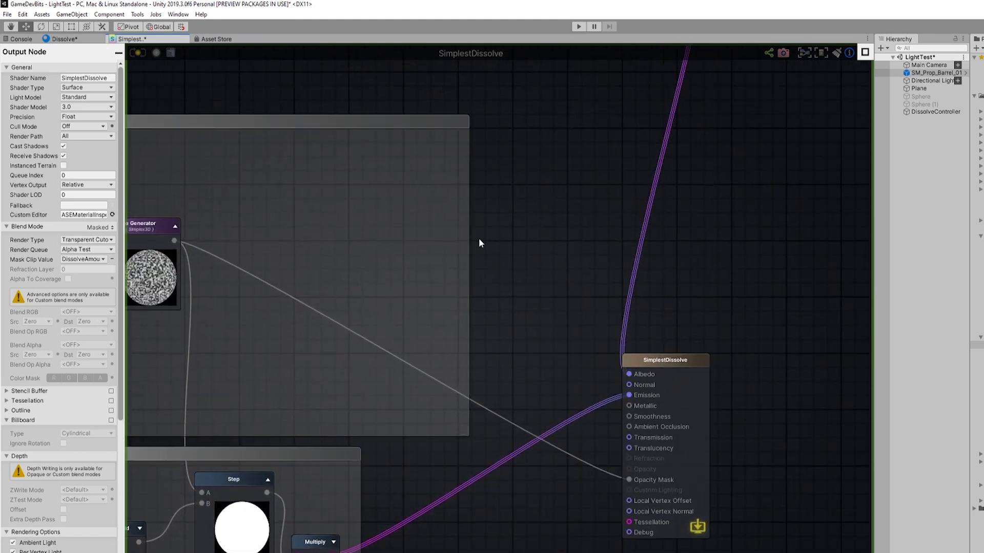
pyautogui.scroll(2, 660, 277)
pyautogui.scroll(-5, 552, 248)
pyautogui.moveTo(578, 282); pyautogui.dragTo(606, 307, button='middle')
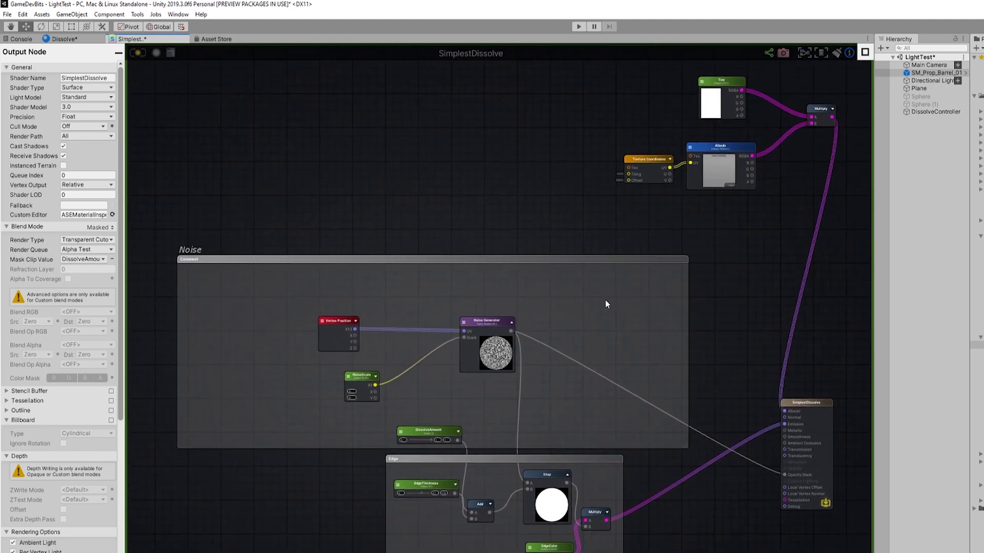
# - Inspect the Noise Generator node and compare the Simplex 3D and Simplex 2D noise types on the dissolving sphere
pyautogui.click(500, 331)
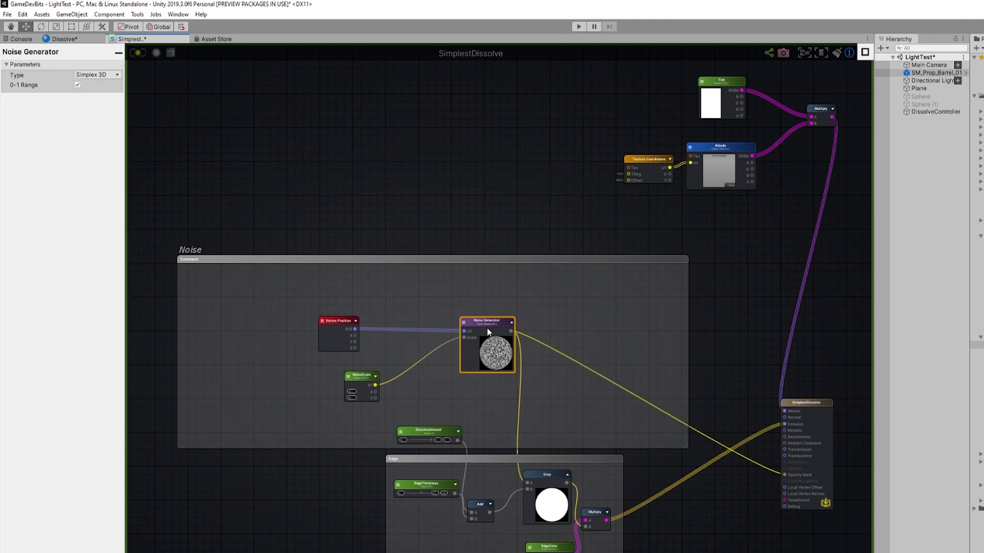
pyautogui.scroll(1, 499, 335)
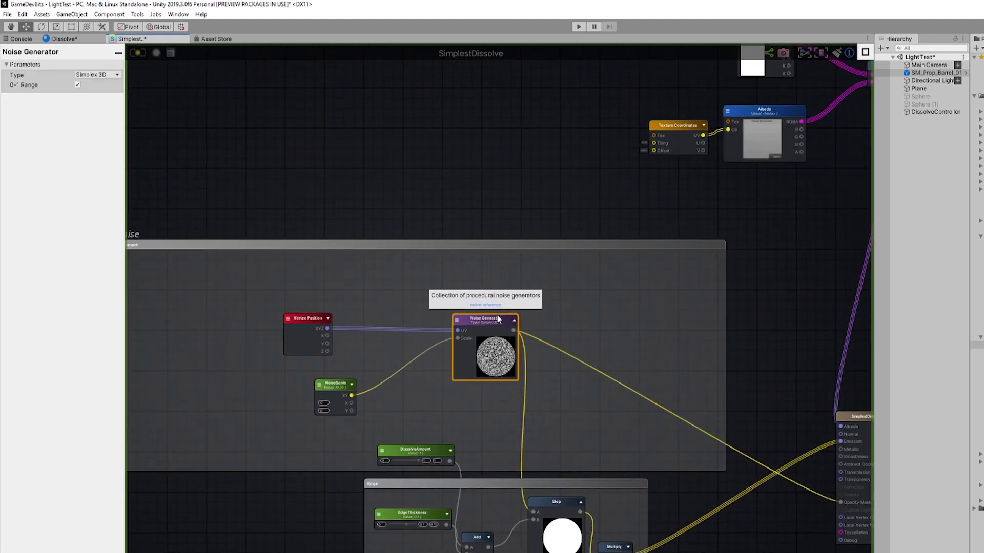
pyautogui.scroll(1, 499, 333)
pyautogui.moveTo(567, 344); pyautogui.dragTo(625, 308, button='middle')
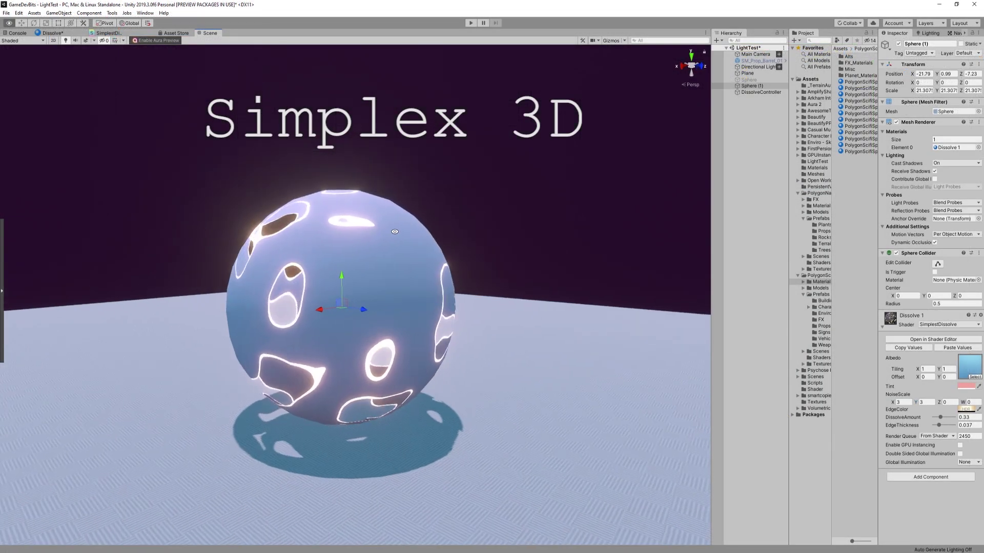
pyautogui.keyDown('alt'); pyautogui.moveTo(394, 232); pyautogui.dragTo(598, 226); pyautogui.keyUp('alt')
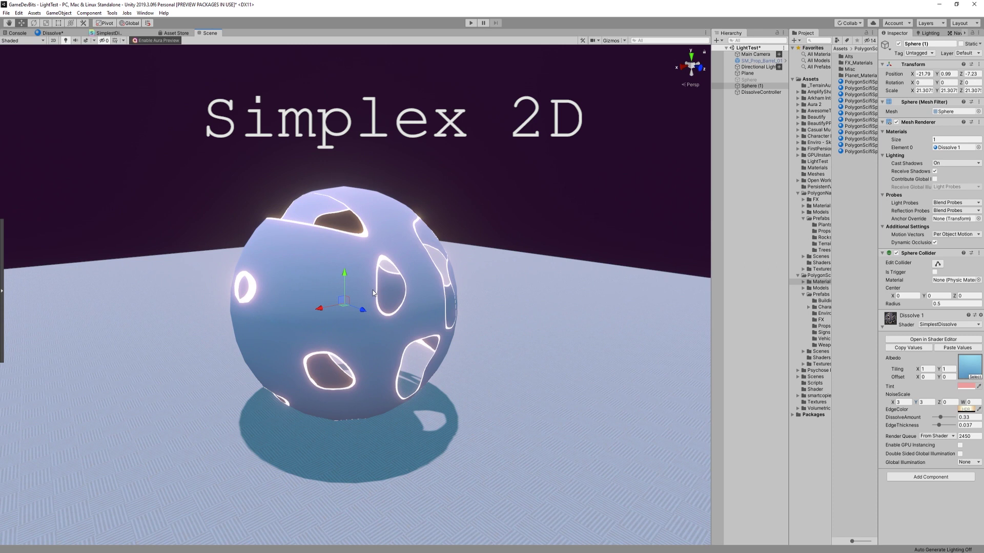
pyautogui.keyDown('alt'); pyautogui.moveTo(368, 341); pyautogui.dragTo(608, 314); pyautogui.keyUp('alt')
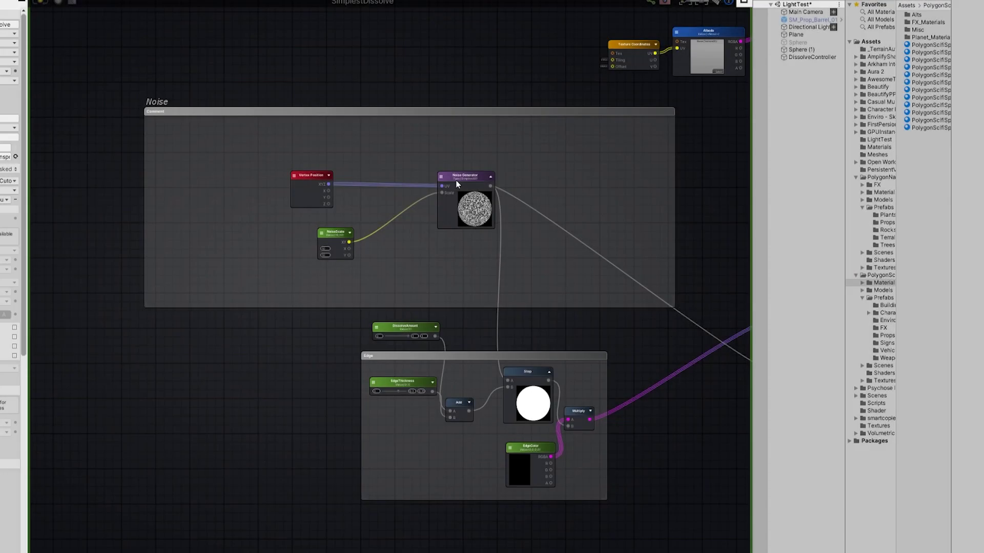
# - Try a Texture Coordinates node beside the Noise Generator in the Noise group and delete it
pyautogui.click(459, 182)
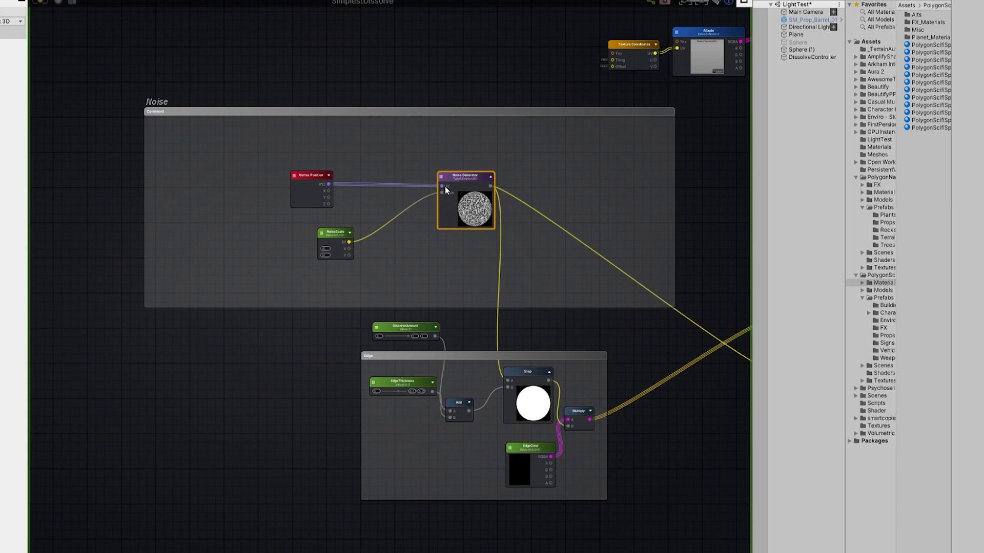
pyautogui.click(370, 165)
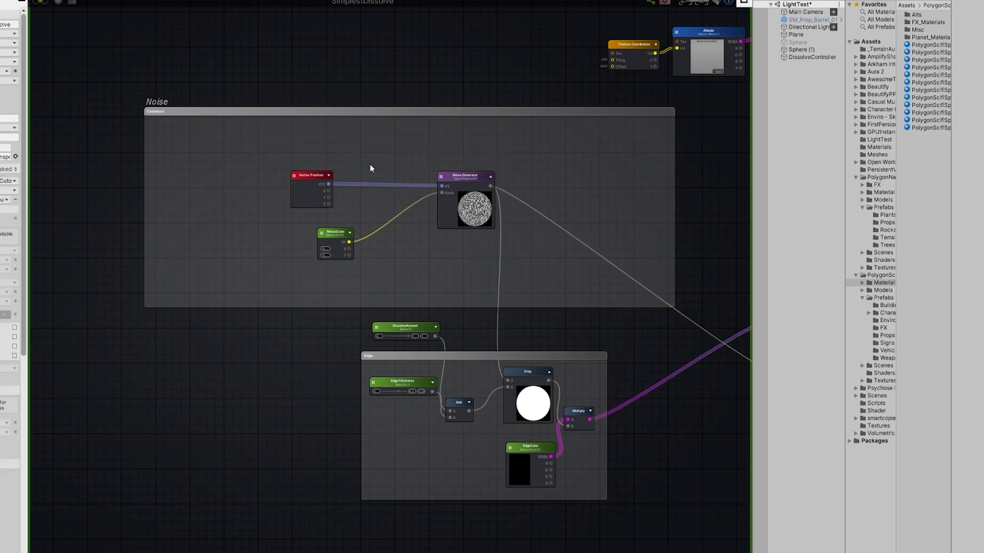
pyautogui.click(377, 156)
pyautogui.moveTo(382, 144); pyautogui.dragTo(379, 143)
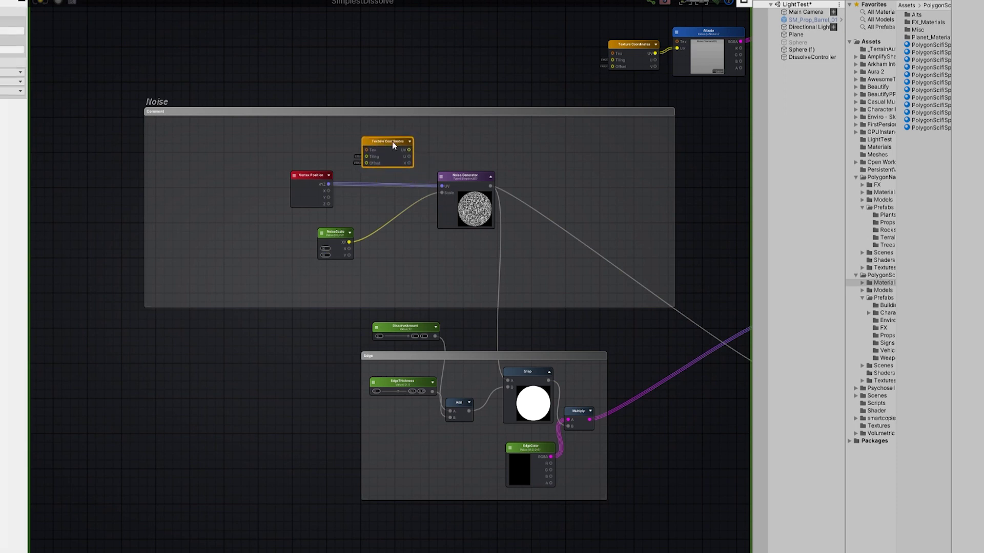
pyautogui.press('Delete')
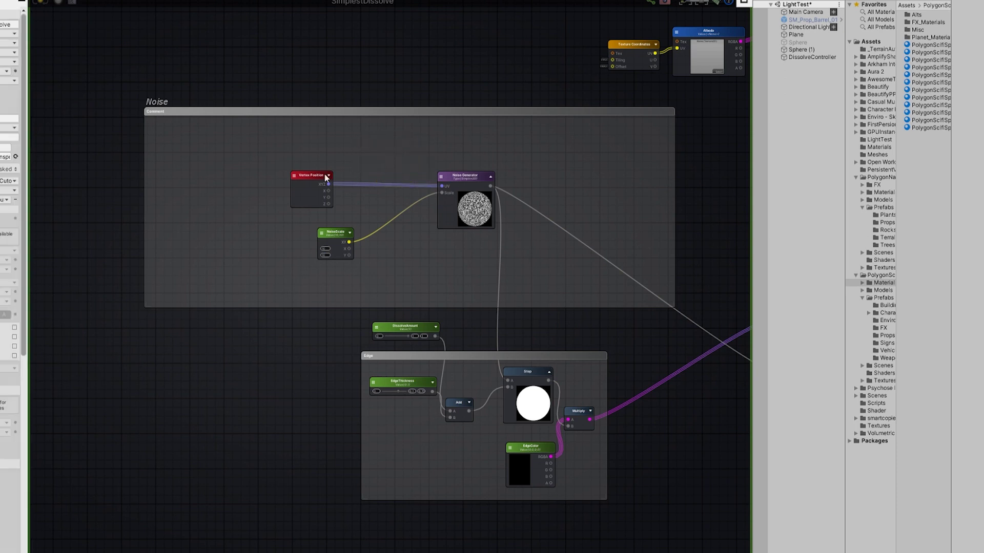
# - Move the Vertex Position node closer to the Noise Generator inside the Noise group
pyautogui.click(303, 180)
pyautogui.moveTo(303, 180); pyautogui.dragTo(339, 176)
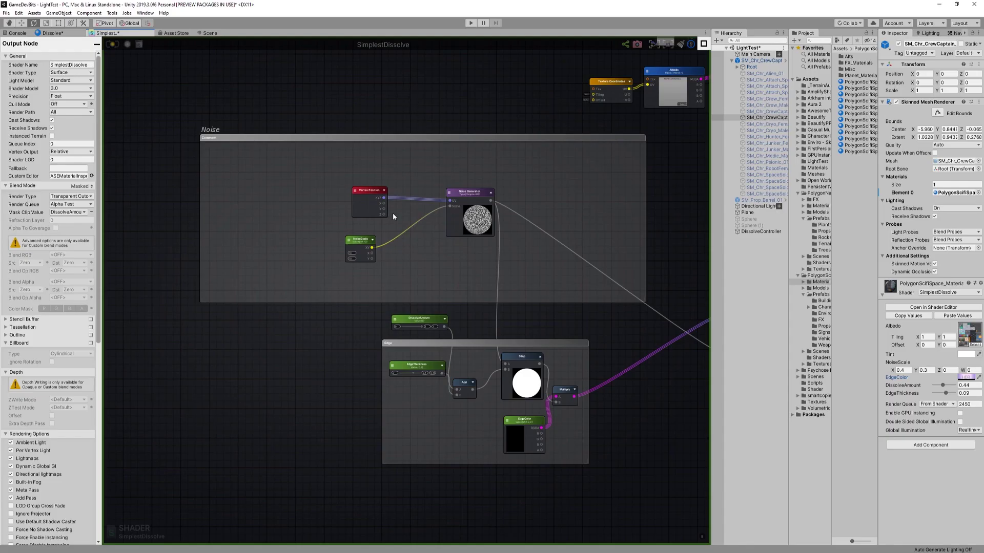
# - Set the NoiseScale node's type to Property and the Dissolve 1 material's NoiseScale X to 1.9
pyautogui.click(360, 243)
pyautogui.scroll(3, 358, 243)
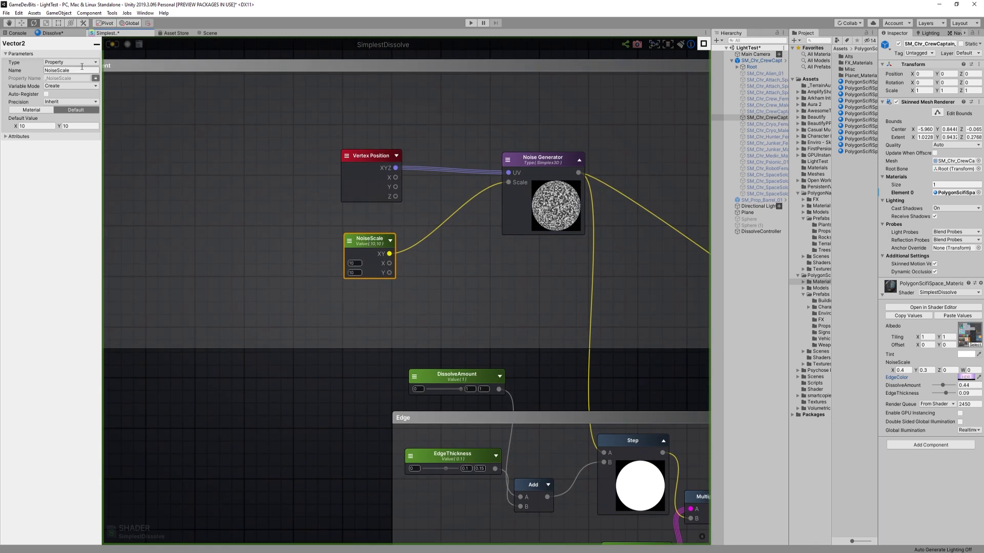
pyautogui.click(70, 62)
pyautogui.click(67, 80)
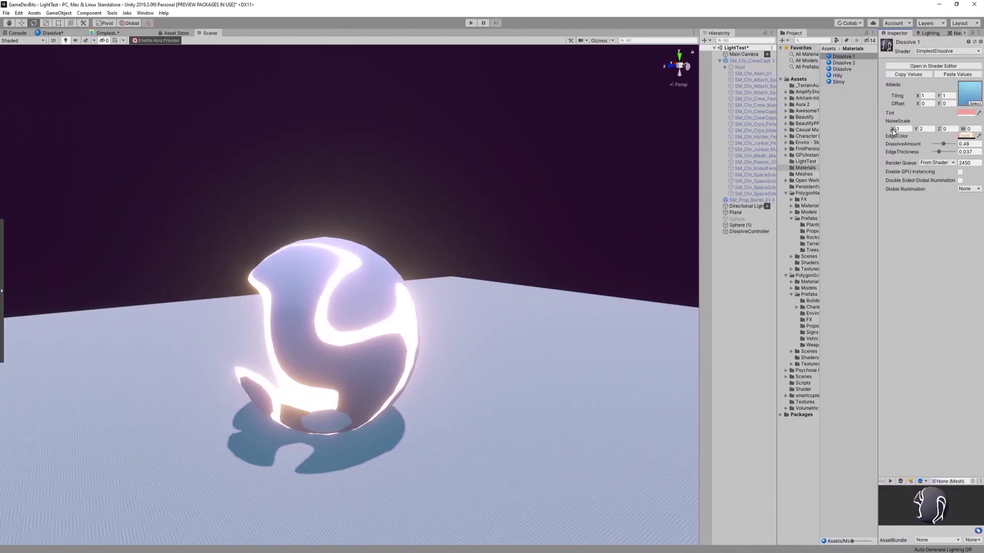
pyautogui.moveTo(893, 130); pyautogui.dragTo(946, 135)
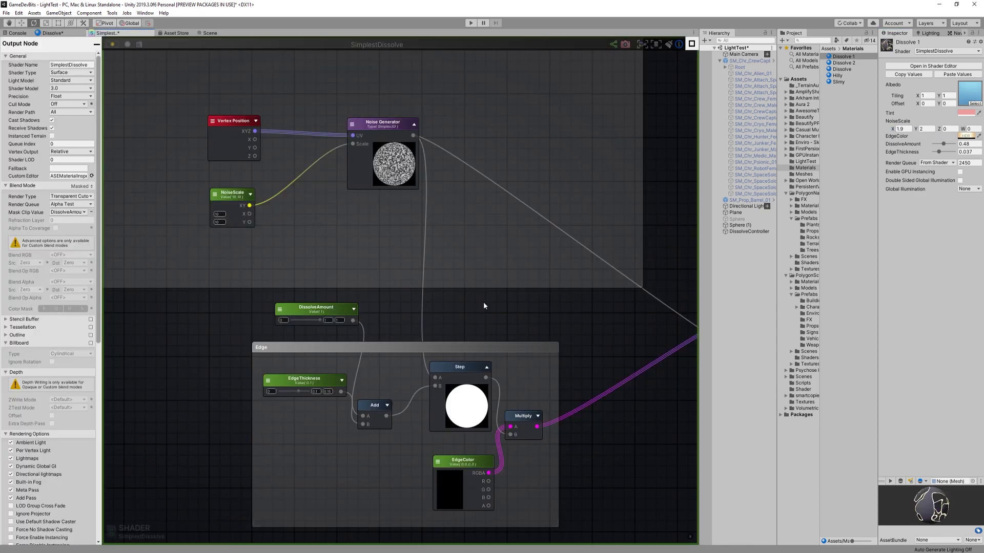
# - Trace the Noise Generator's connection to the output node's Opacity Mask input
pyautogui.moveTo(484, 306); pyautogui.dragTo(301, 266, button='middle')
pyautogui.scroll(-2, 301, 266)
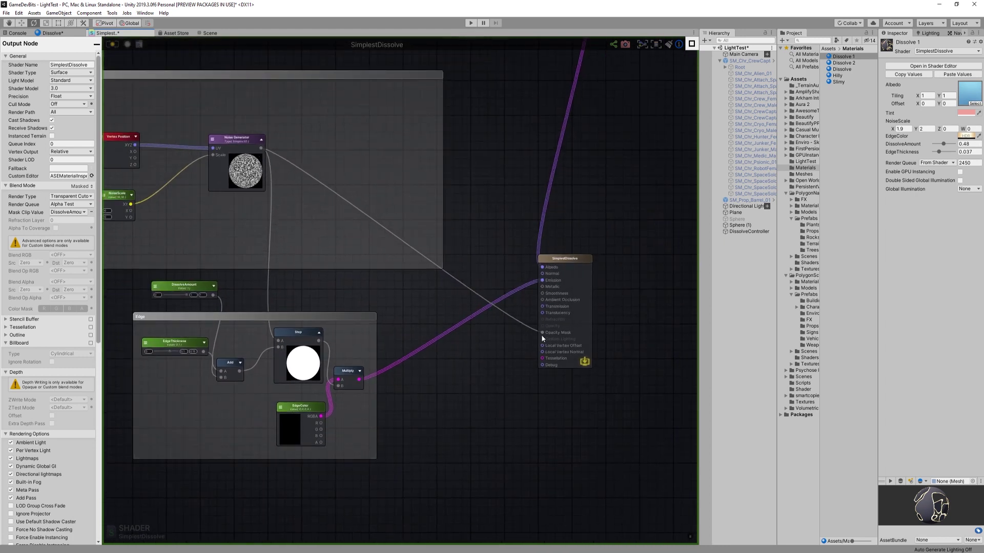
pyautogui.moveTo(279, 276); pyautogui.dragTo(490, 281, button='middle')
pyautogui.scroll(2, 438, 297)
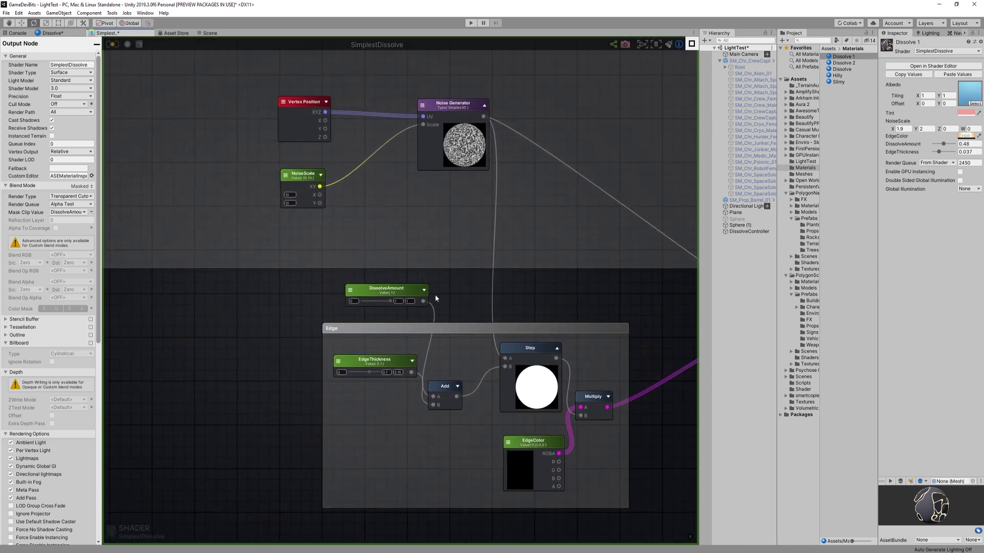
# - Review the DissolveAmount node's property settings and the parameter choices for the output node's Mask Clip Value
pyautogui.click(388, 286)
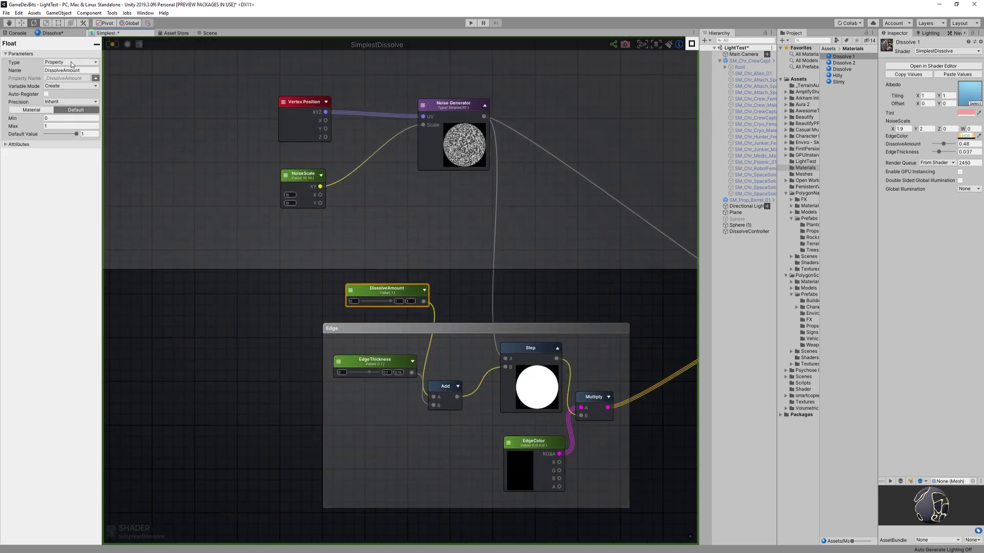
pyautogui.click(45, 125)
pyautogui.click(458, 304)
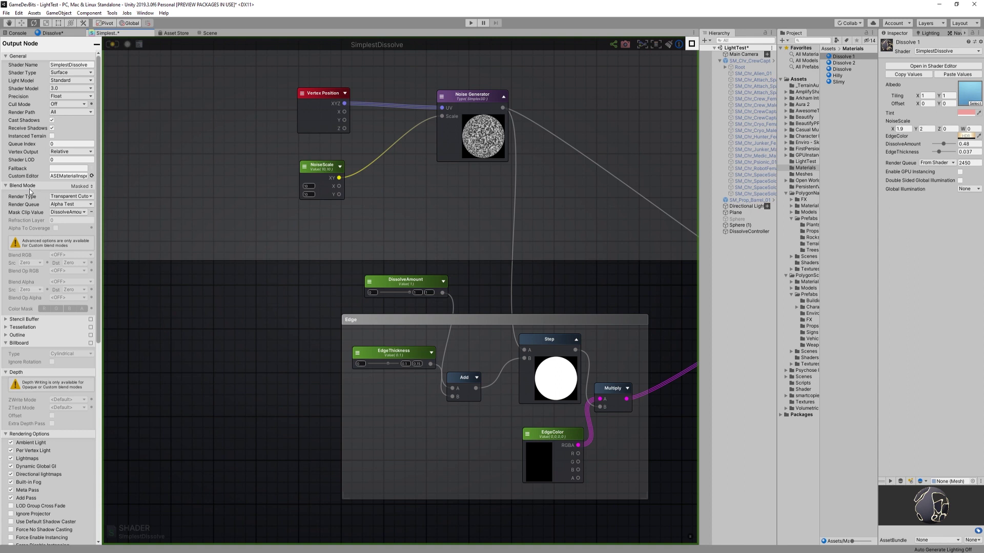
pyautogui.click(80, 213)
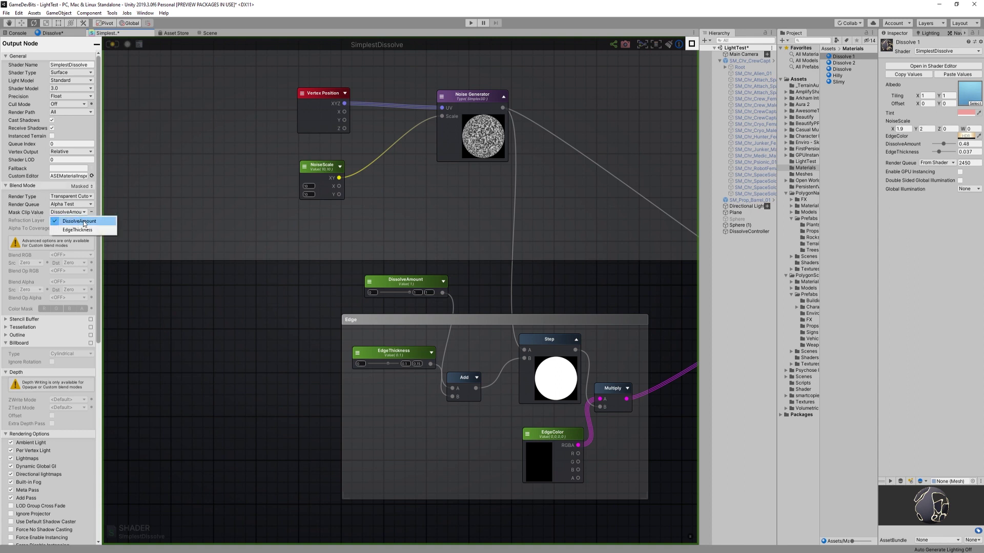
pyautogui.click(228, 284)
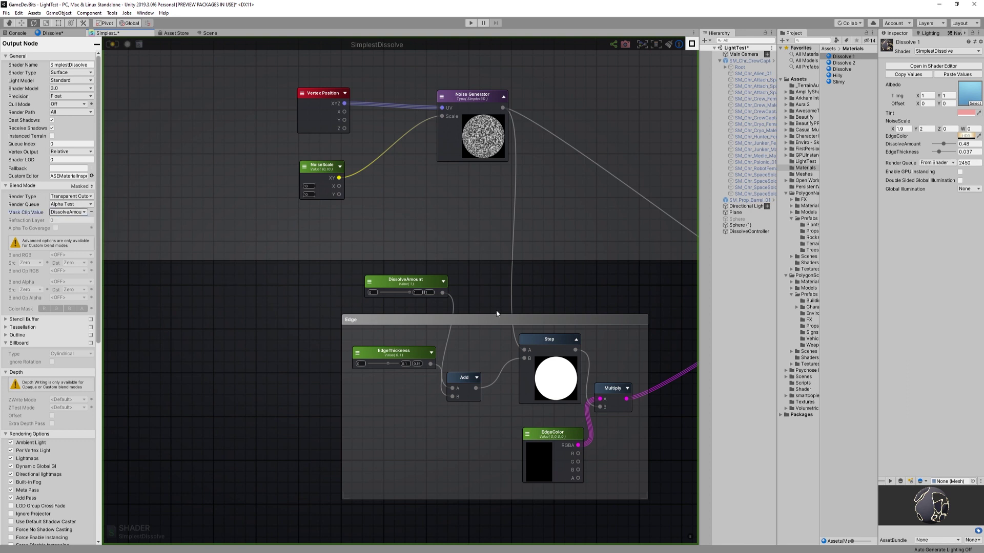
# - Inspect the Edge group's Step node and set the DissolveAmount node's slider to about 0.31 to preview the edge mask
pyautogui.moveTo(486, 303); pyautogui.dragTo(352, 224, button='middle')
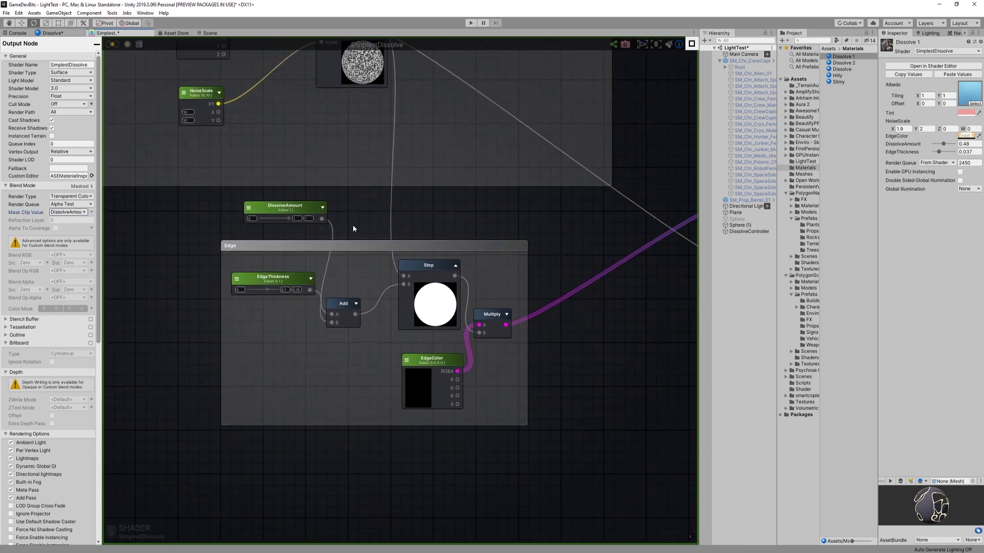
pyautogui.click(286, 246)
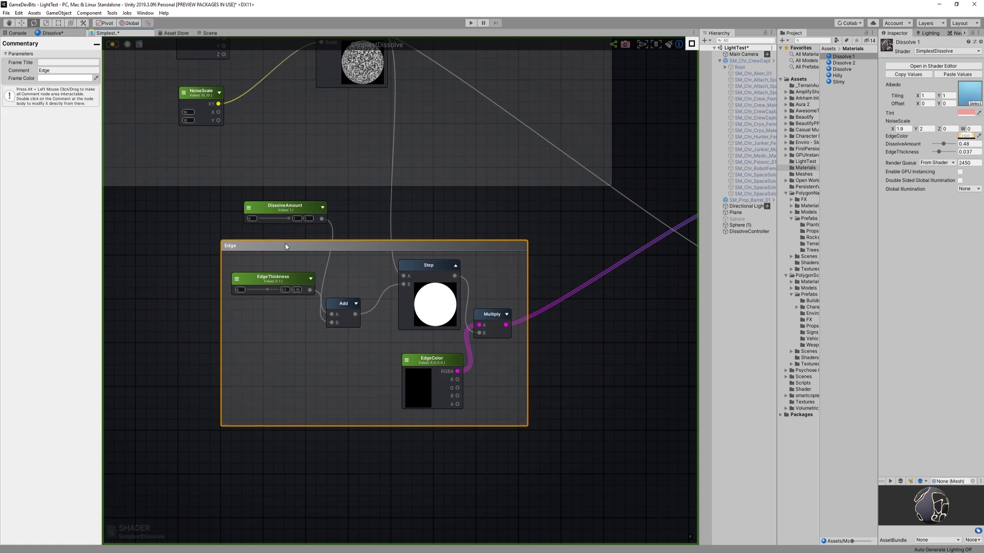
pyautogui.click(419, 266)
pyautogui.moveTo(413, 213); pyautogui.dragTo(392, 254, button='middle')
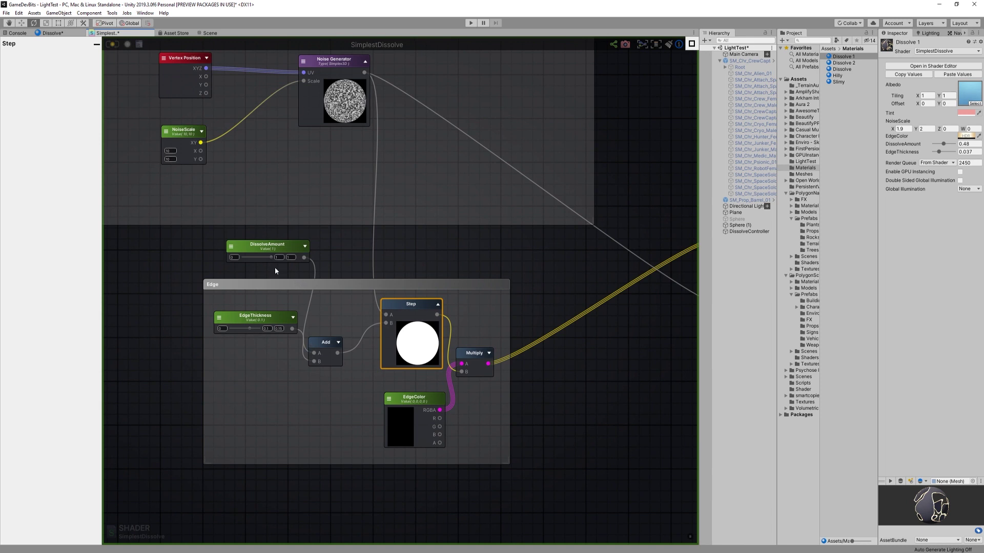
pyautogui.moveTo(269, 256); pyautogui.dragTo(251, 257)
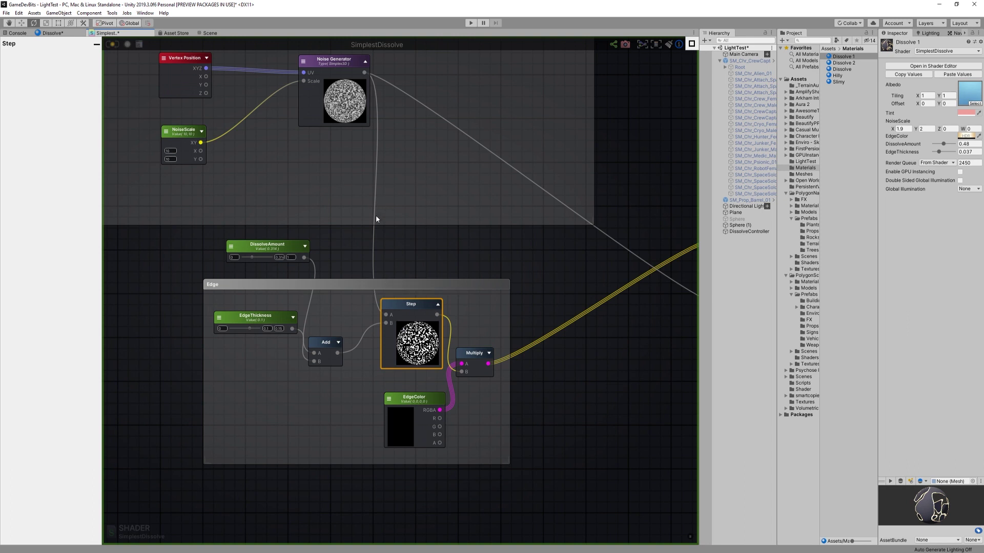
# - Move the EdgeThickness node slightly lower within the Edge group
pyautogui.moveTo(376, 219); pyautogui.dragTo(364, 247, button='middle')
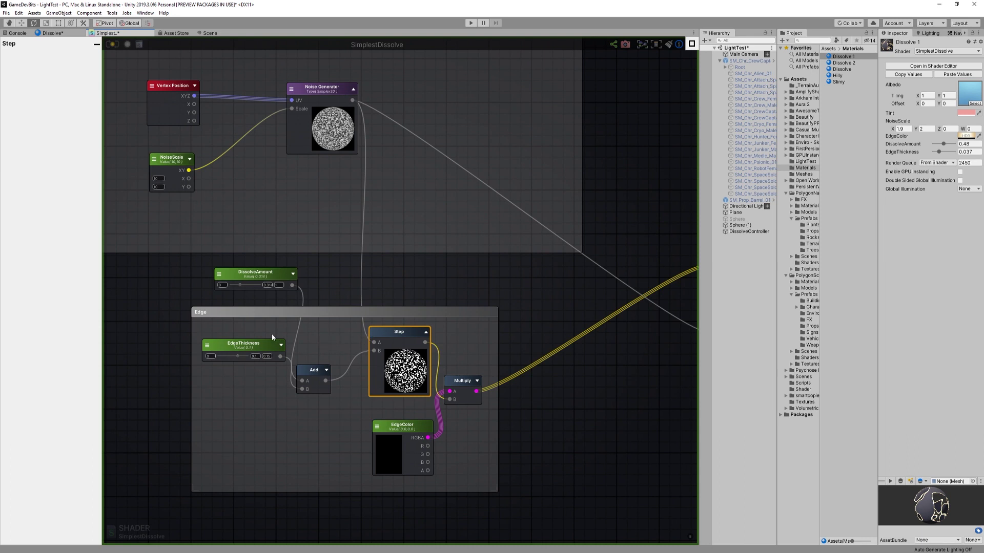
pyautogui.moveTo(251, 348); pyautogui.dragTo(252, 359)
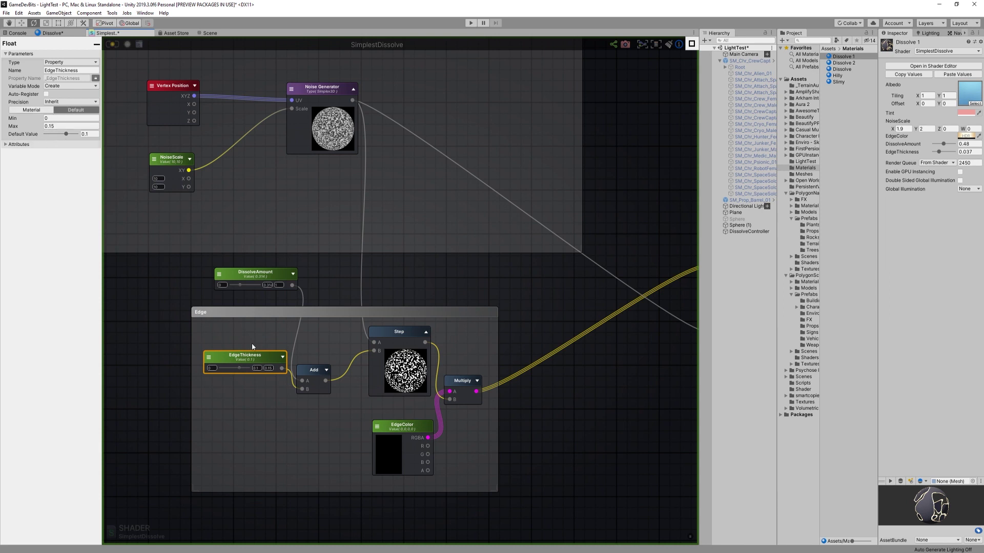
# - Move the Edge group's Add node up closer to the Step node and set the DissolveAmount slider to about 0.205
pyautogui.moveTo(311, 372); pyautogui.dragTo(319, 348)
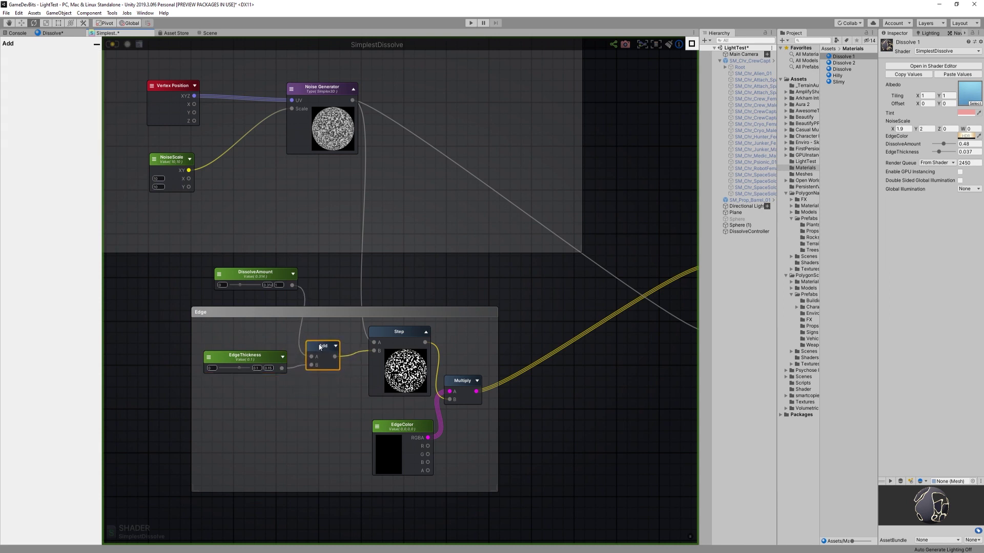
pyautogui.moveTo(270, 274); pyautogui.dragTo(235, 295)
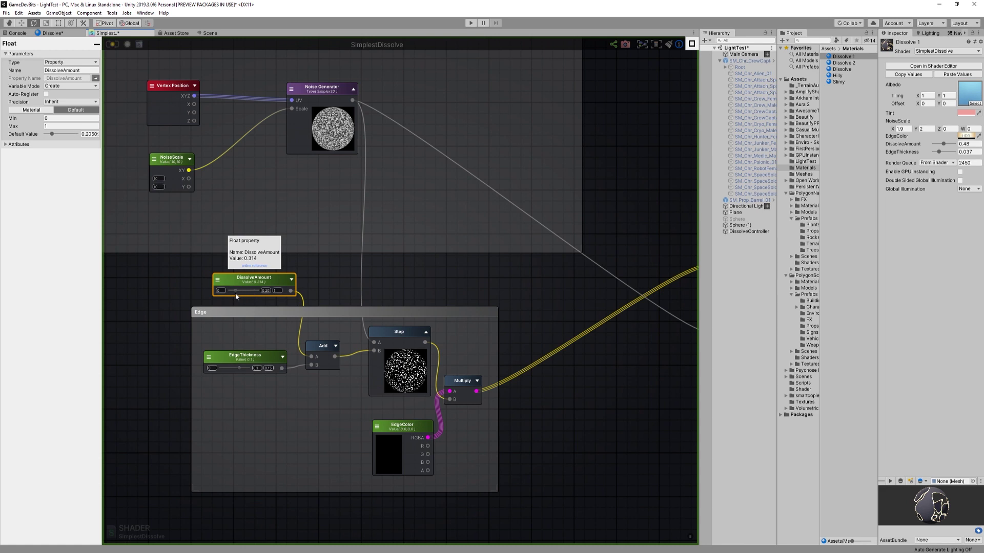
# - Inspect the EdgeColor node's property settings and its link to the Multiply node in the Edge group
pyautogui.click(411, 424)
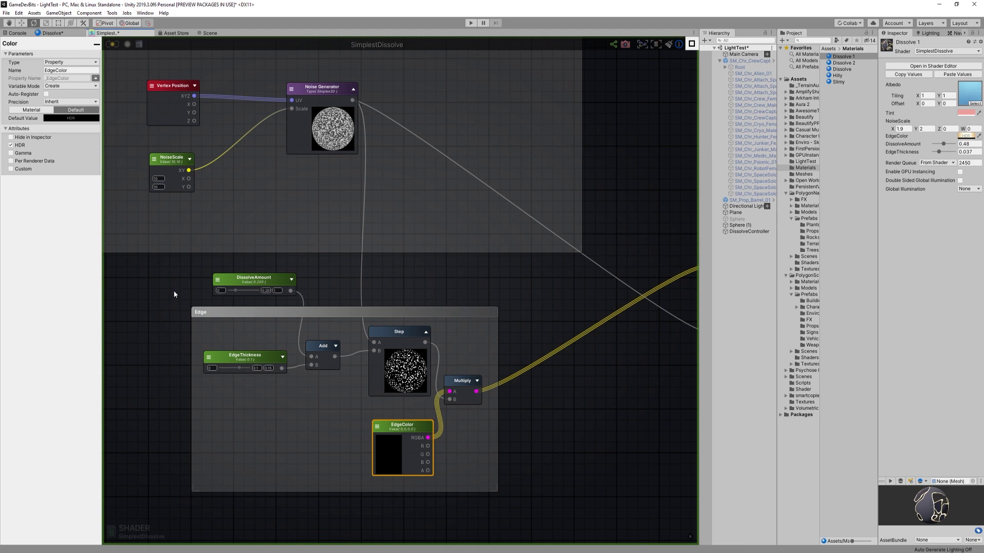
pyautogui.scroll(-5, 459, 215)
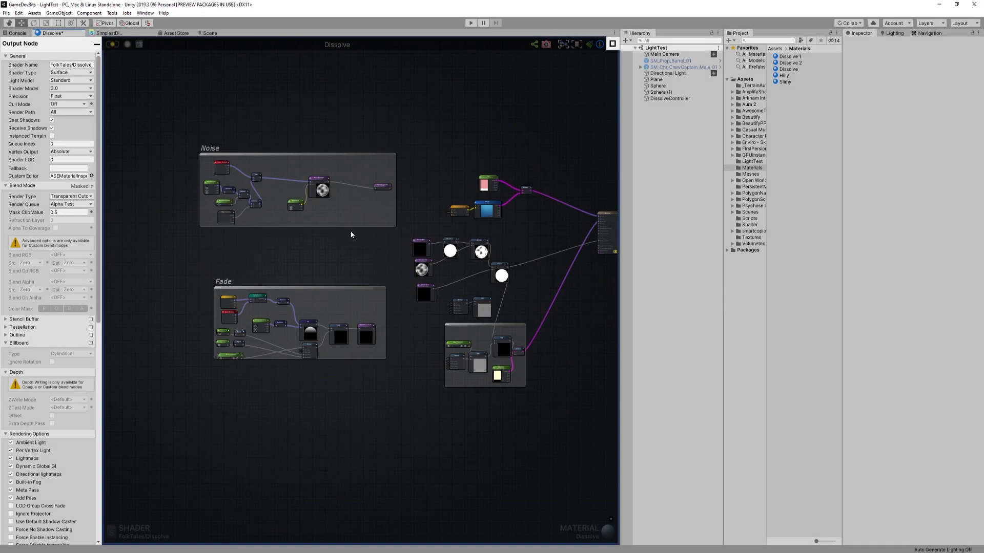
# - Survey the full Dissolve shader graph, highlighting the Noise and Fade groups to see which nodes they feed
pyautogui.moveTo(350, 230); pyautogui.dragTo(306, 236, button='middle')
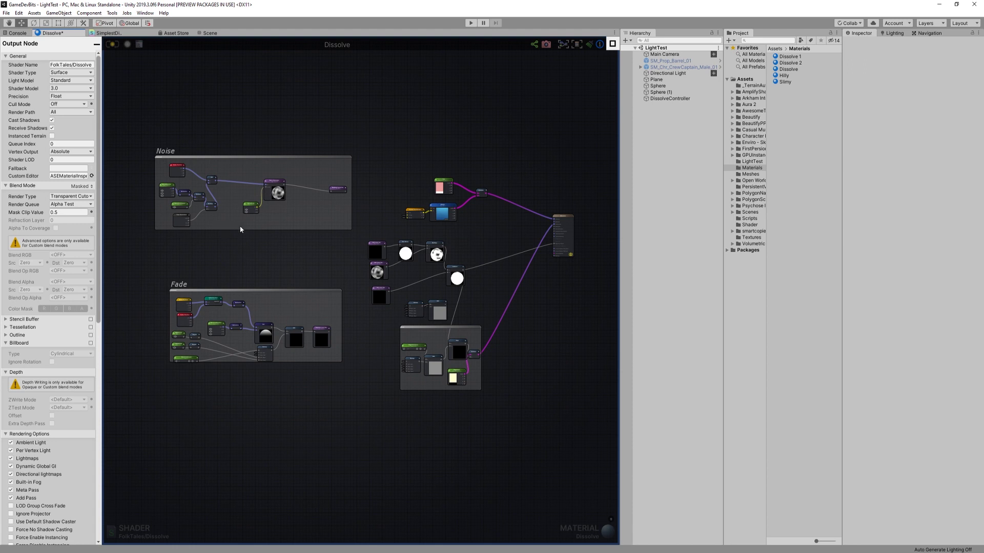
pyautogui.moveTo(301, 255); pyautogui.dragTo(318, 278, button='middle')
pyautogui.moveTo(139, 134); pyautogui.dragTo(371, 265)
pyautogui.moveTo(155, 276); pyautogui.dragTo(365, 426)
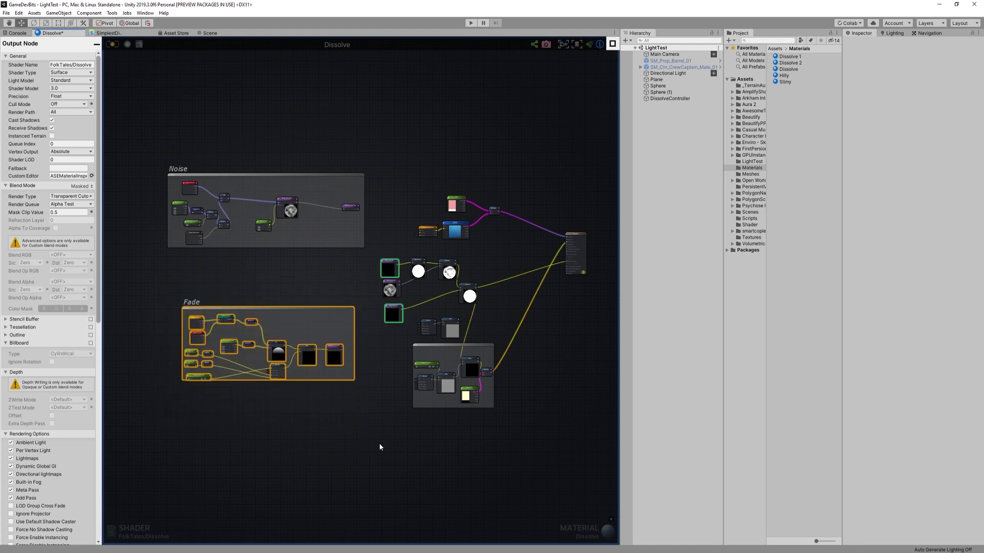
pyautogui.click(415, 433)
pyautogui.scroll(1, 417, 425)
pyautogui.scroll(1, 417, 425)
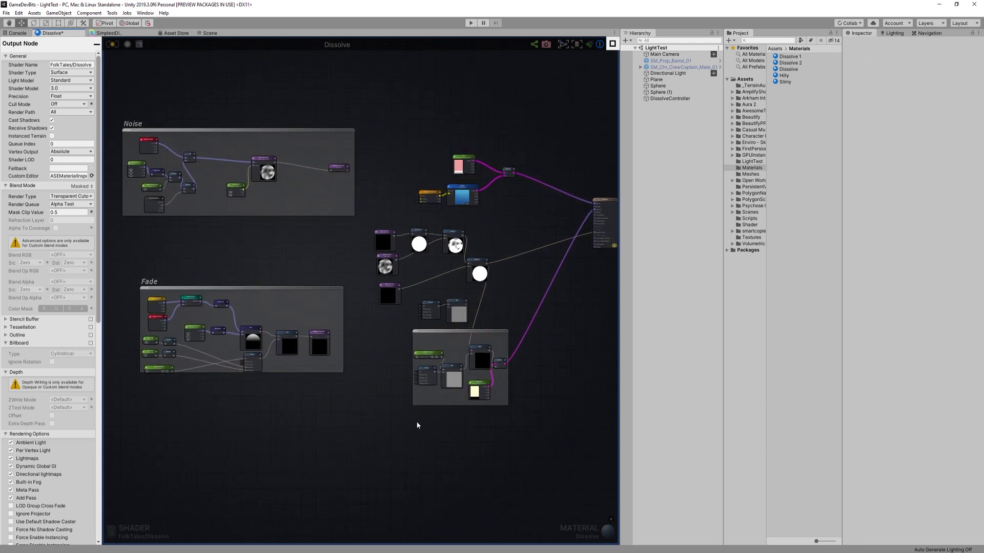
# - Examine the Noise group's NoiseScale and NoiseDirection properties and how they lead to the Noise Generator
pyautogui.moveTo(253, 178); pyautogui.dragTo(424, 264, button='middle')
pyautogui.scroll(2, 330, 244)
pyautogui.scroll(2, 379, 290)
pyautogui.click(316, 270)
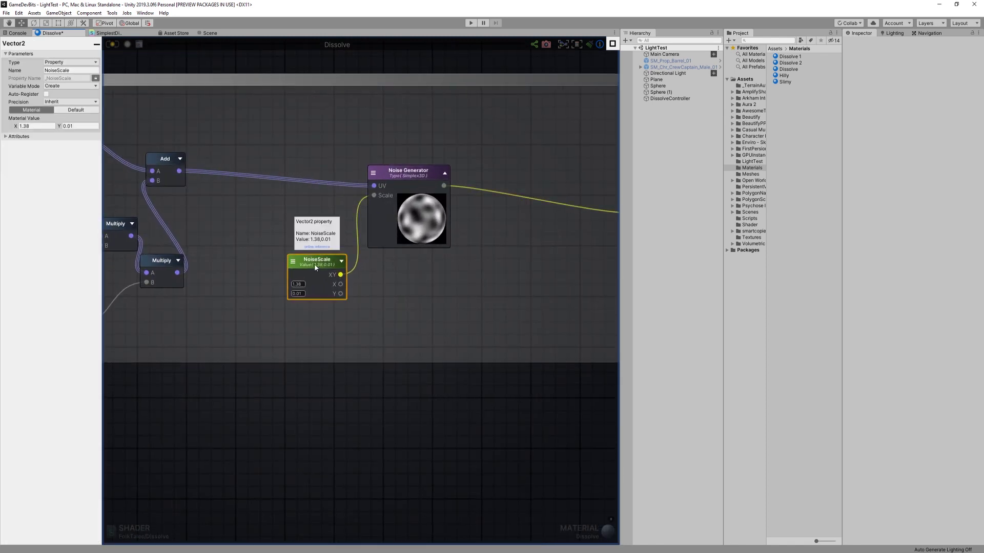
pyautogui.moveTo(266, 207); pyautogui.dragTo(457, 219, button='middle')
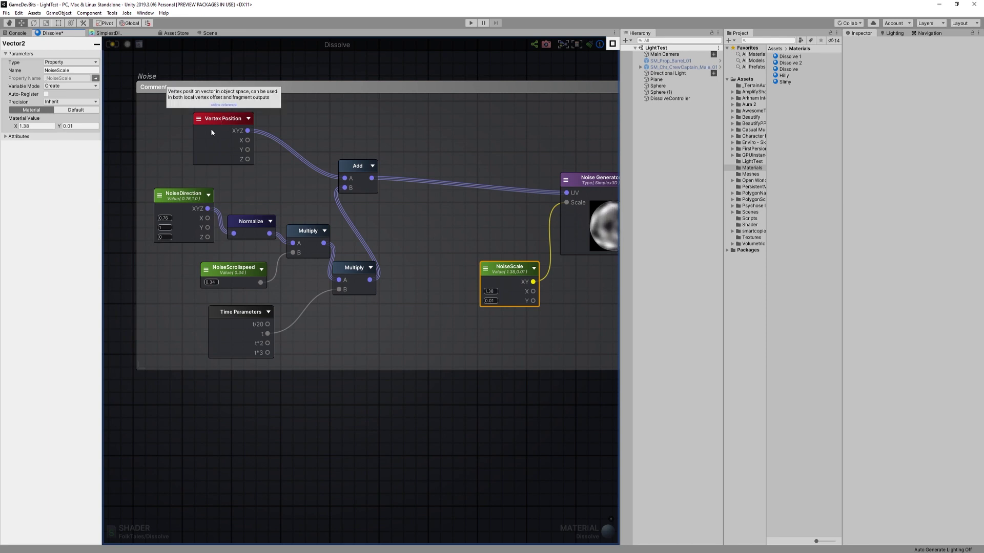
pyautogui.click(163, 178)
pyautogui.click(183, 195)
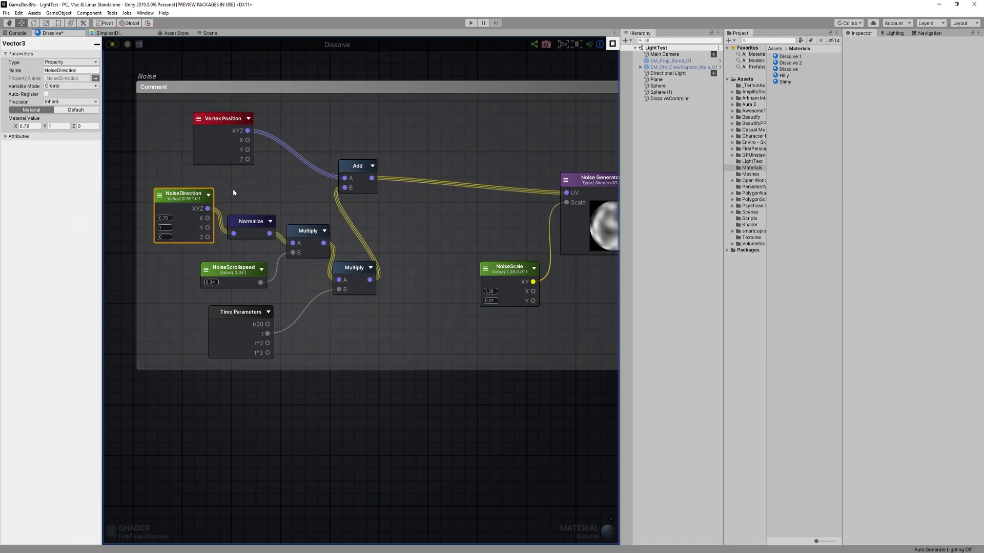
# - Trace the noise scrolling chain through the Normalize, Multiply, NoiseScrollspeed and Time Parameters nodes
pyautogui.moveTo(252, 187); pyautogui.dragTo(269, 186, button='middle')
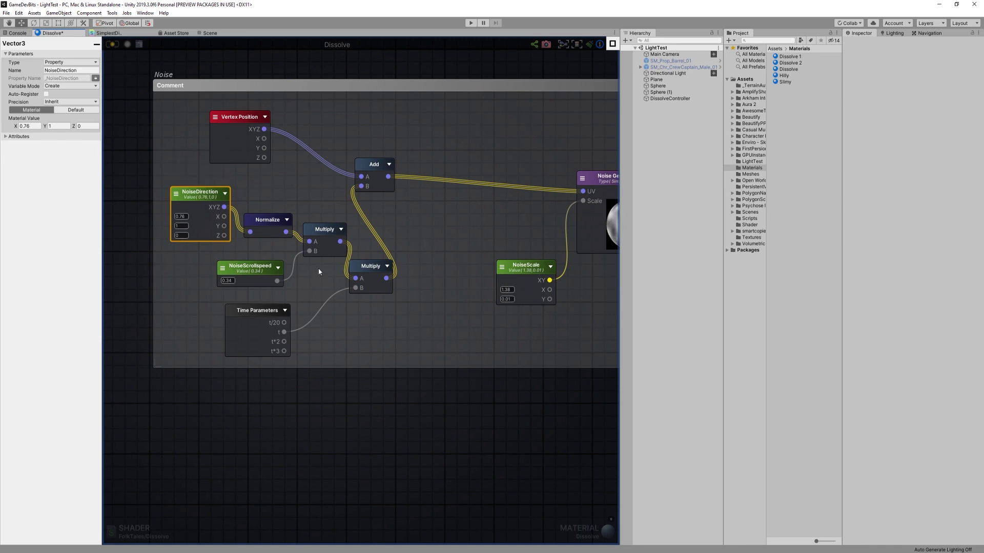
pyautogui.click(270, 219)
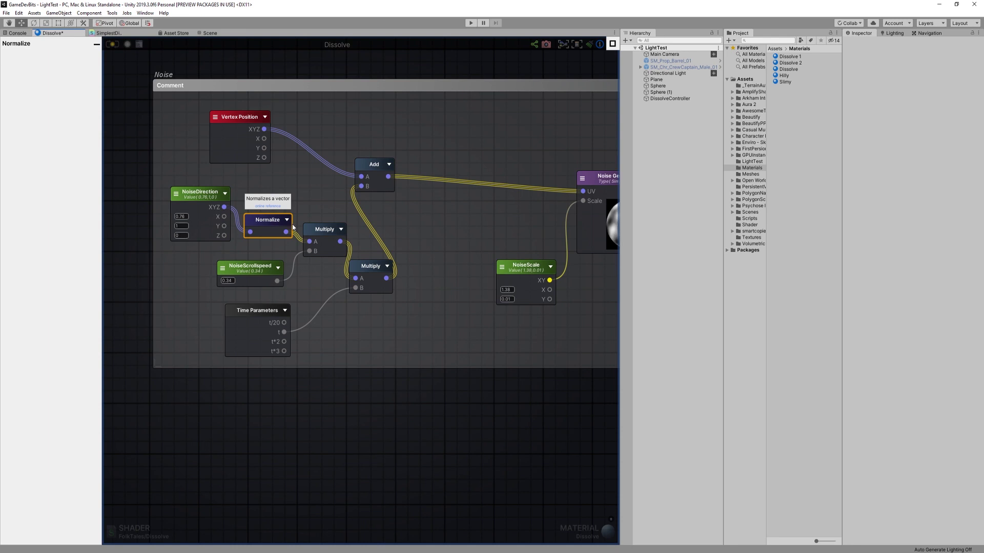
pyautogui.click(320, 229)
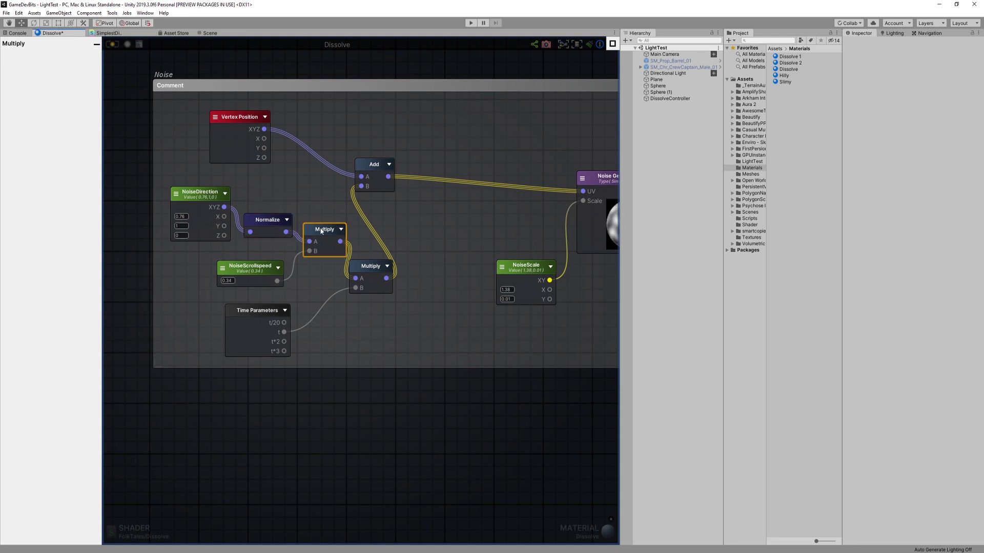
pyautogui.click(256, 272)
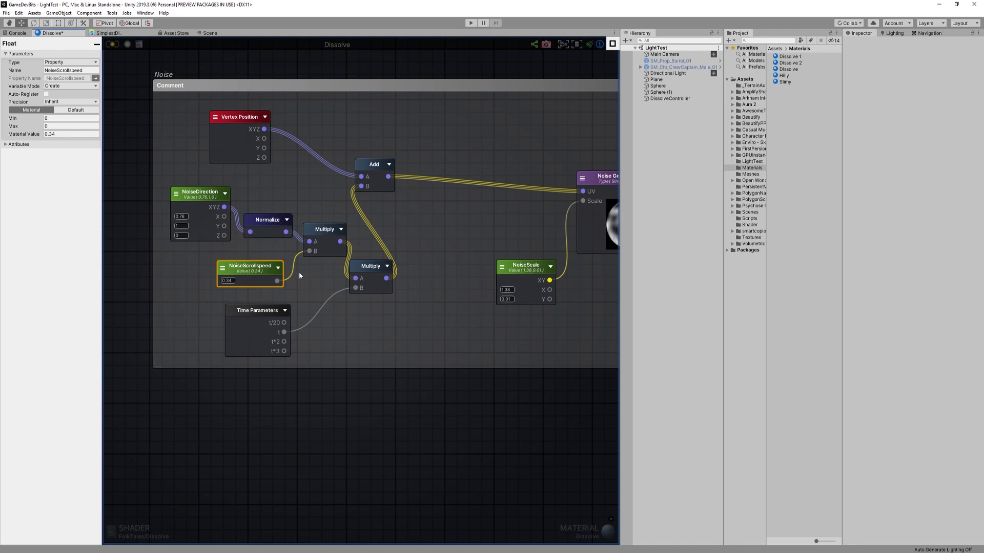
pyautogui.click(261, 313)
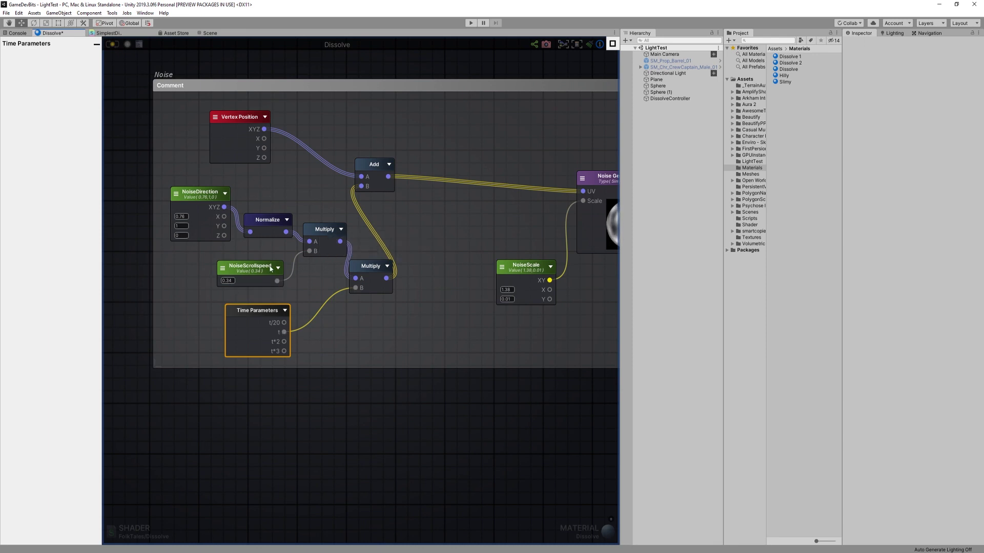
pyautogui.click(382, 231)
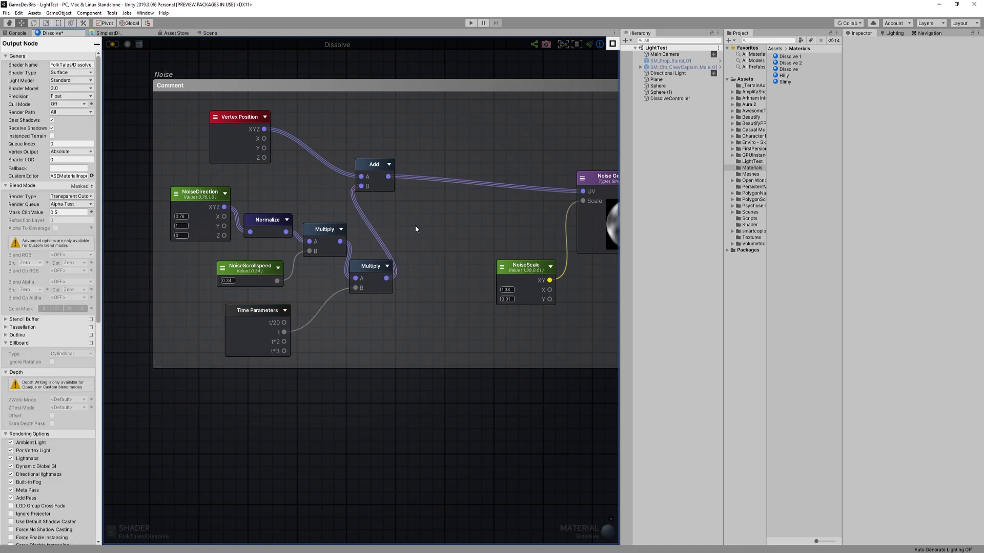
# - Move the Noise group's Add node slightly closer to the Noise Generator
pyautogui.moveTo(416, 241); pyautogui.dragTo(371, 271, button='middle')
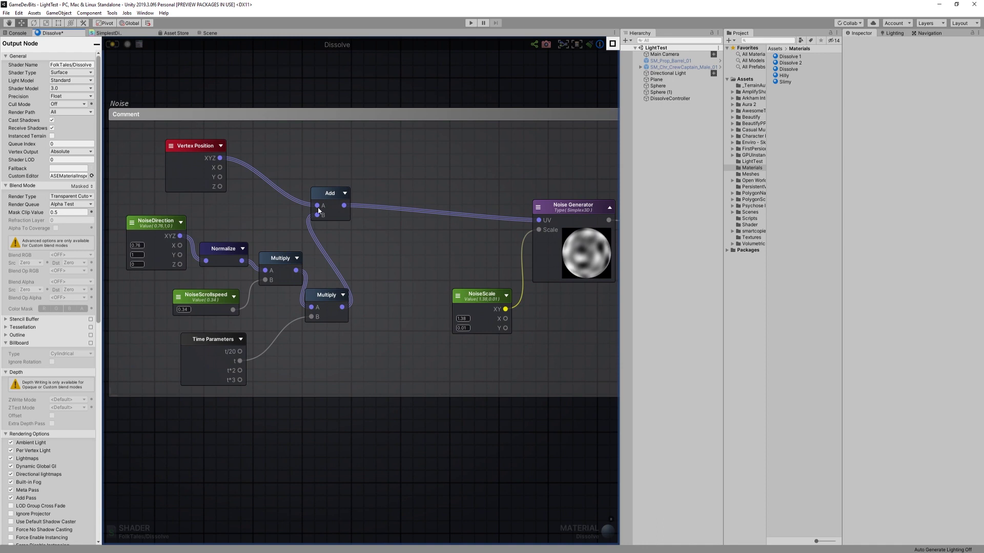
pyautogui.moveTo(335, 195); pyautogui.dragTo(348, 188)
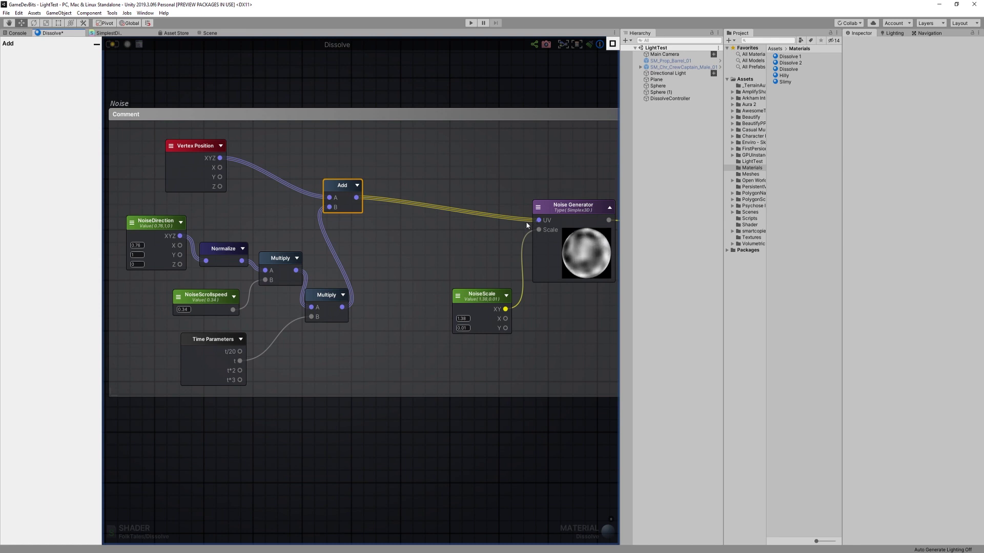
# - Set NoiseDirection's X to about -0.08 and NoiseScrollspeed to about 1.74 in the Noise group
pyautogui.moveTo(136, 242); pyautogui.dragTo(117, 247)
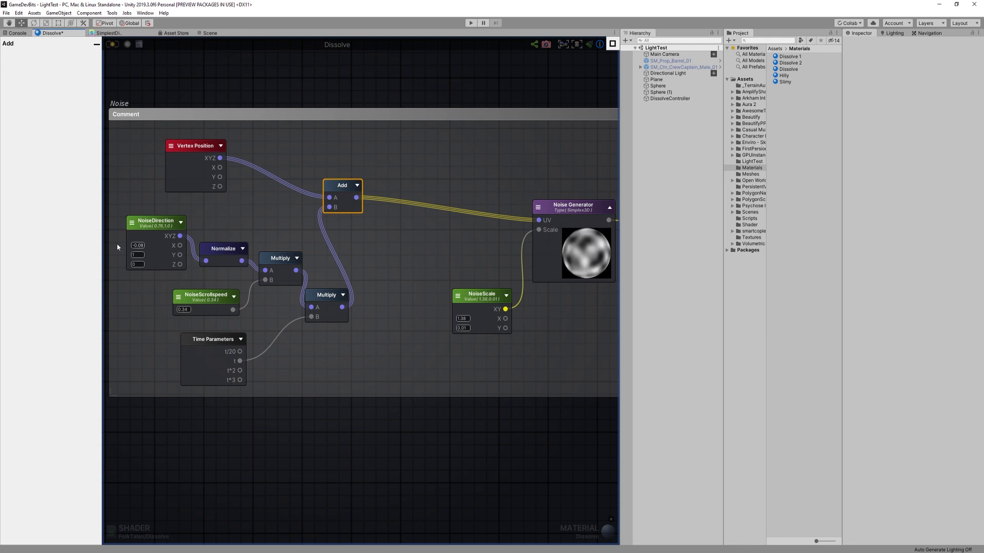
pyautogui.moveTo(175, 310); pyautogui.dragTo(195, 325)
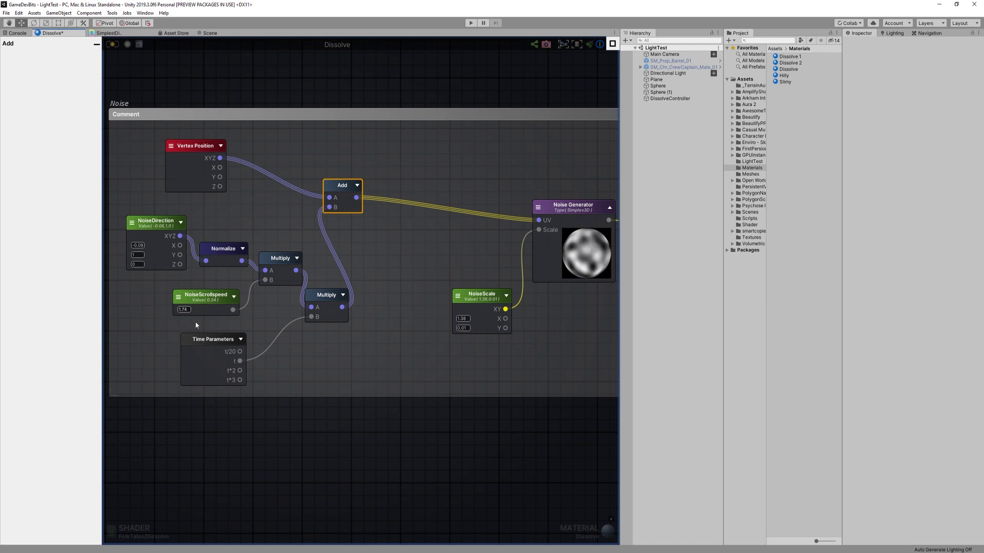
pyautogui.moveTo(196, 325); pyautogui.dragTo(194, 332, button='middle')
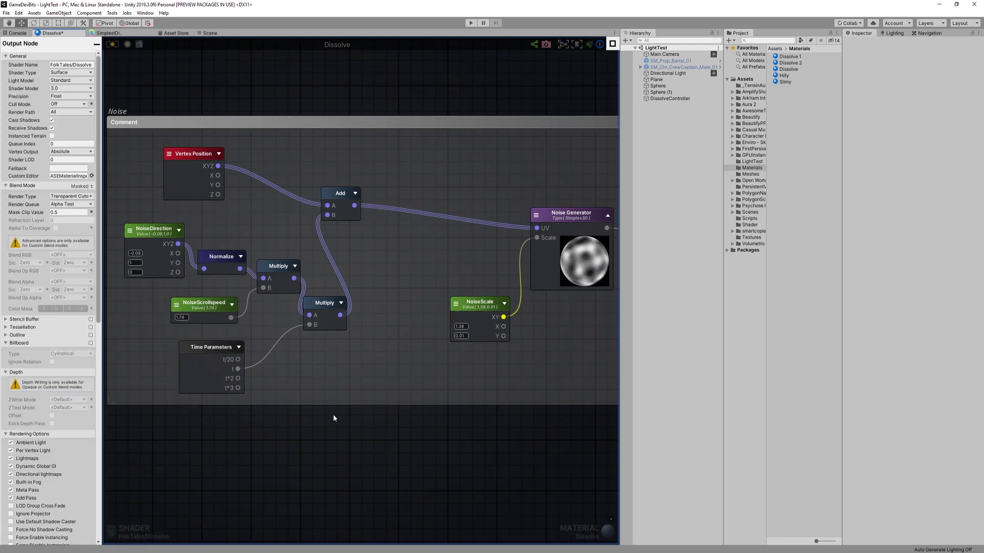
# - Examine the Fade group's World Position and Vertex Position inputs, the VertexPosition toggle switch and the Normalize node it feeds
pyautogui.scroll(-3, 343, 412)
pyautogui.moveTo(391, 439); pyautogui.dragTo(370, 222, button='middle')
pyautogui.scroll(2, 267, 288)
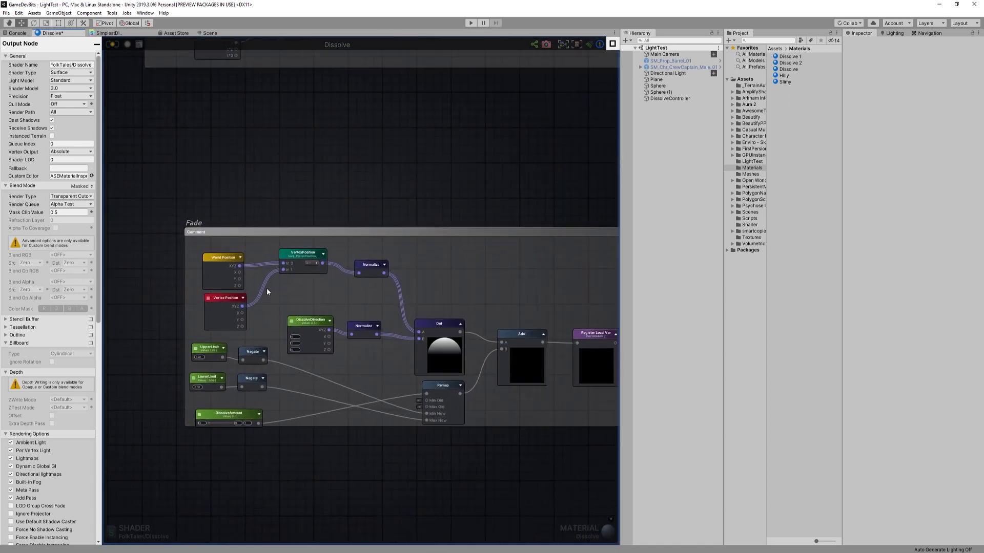
pyautogui.click(217, 263)
pyautogui.click(221, 306)
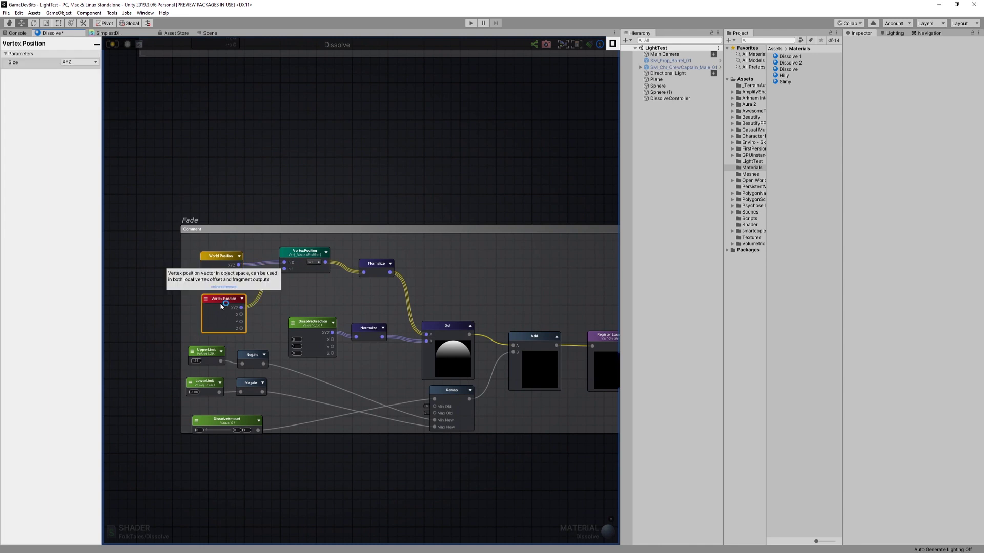
pyautogui.click(301, 259)
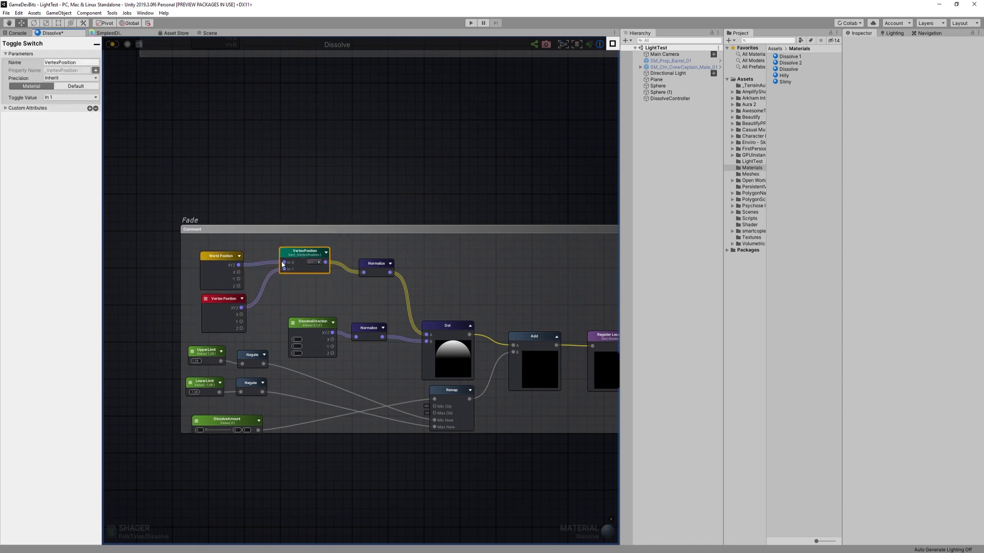
pyautogui.click(376, 264)
pyautogui.click(470, 23)
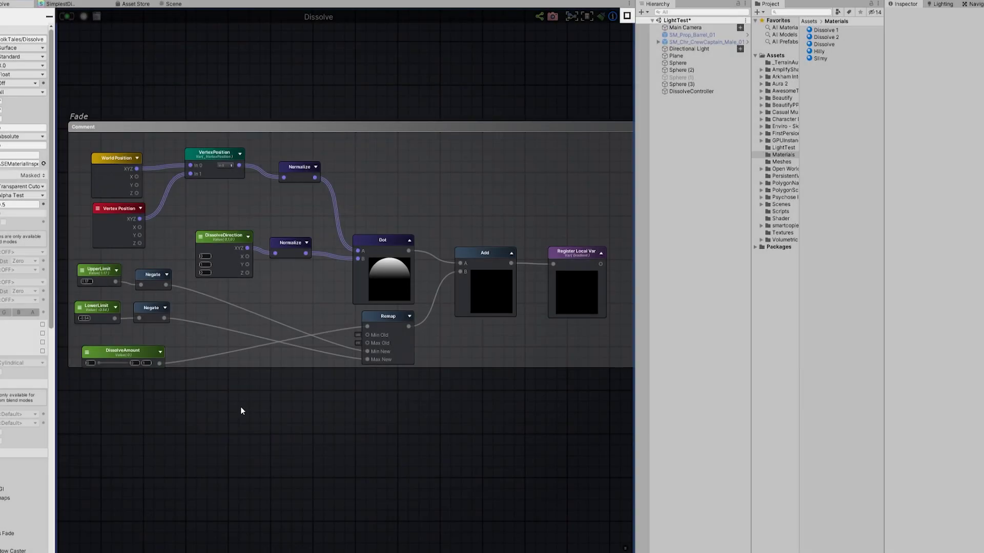
# - Inspect the Fade group's DissolveDirection vector, its Normalize node and the Dot node combining both vectors
pyautogui.moveTo(215, 380); pyautogui.dragTo(238, 388, button='middle')
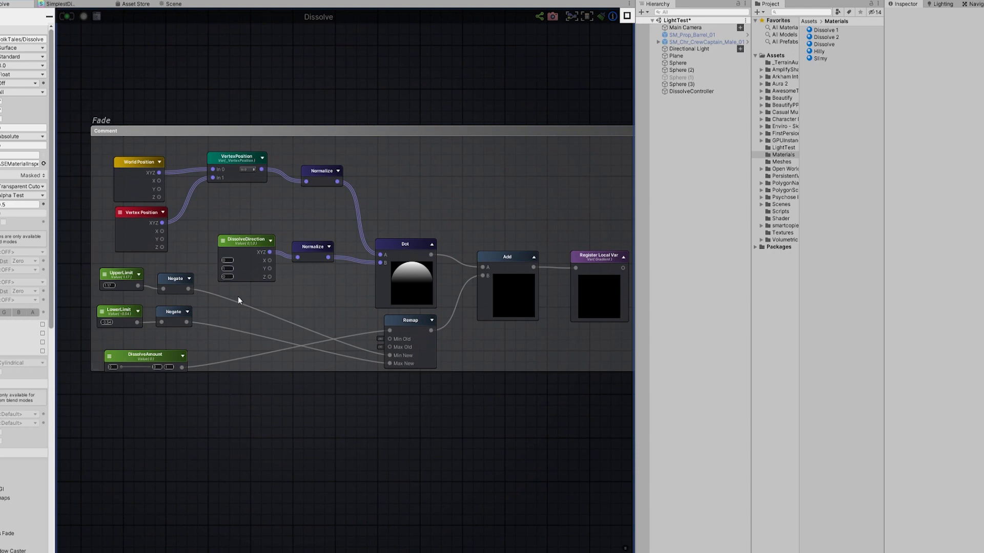
pyautogui.click(247, 249)
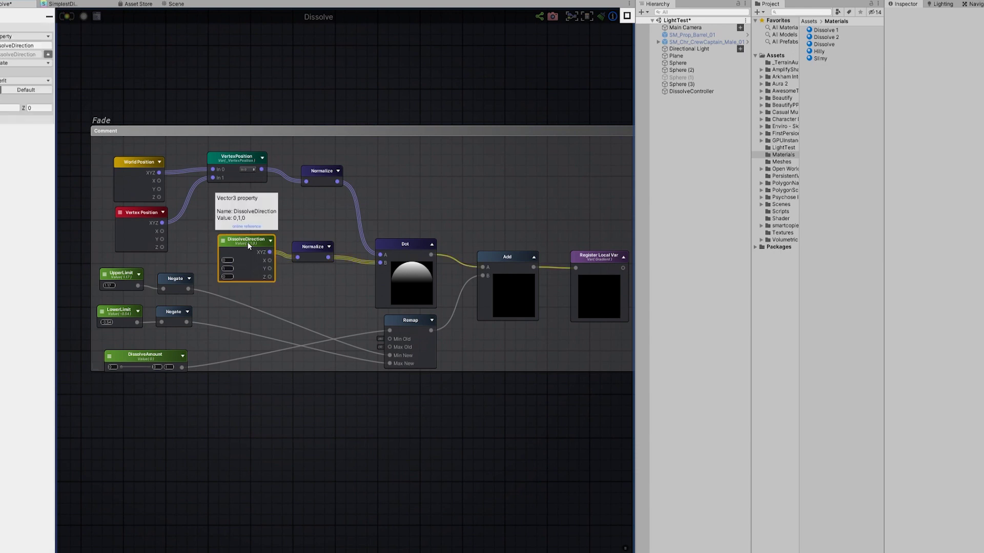
pyautogui.click(313, 249)
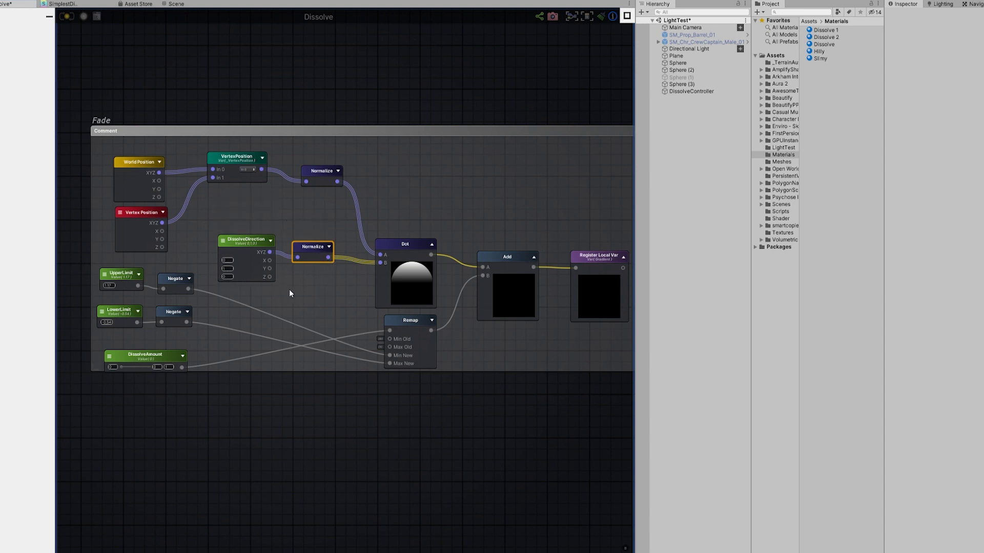
pyautogui.click(414, 244)
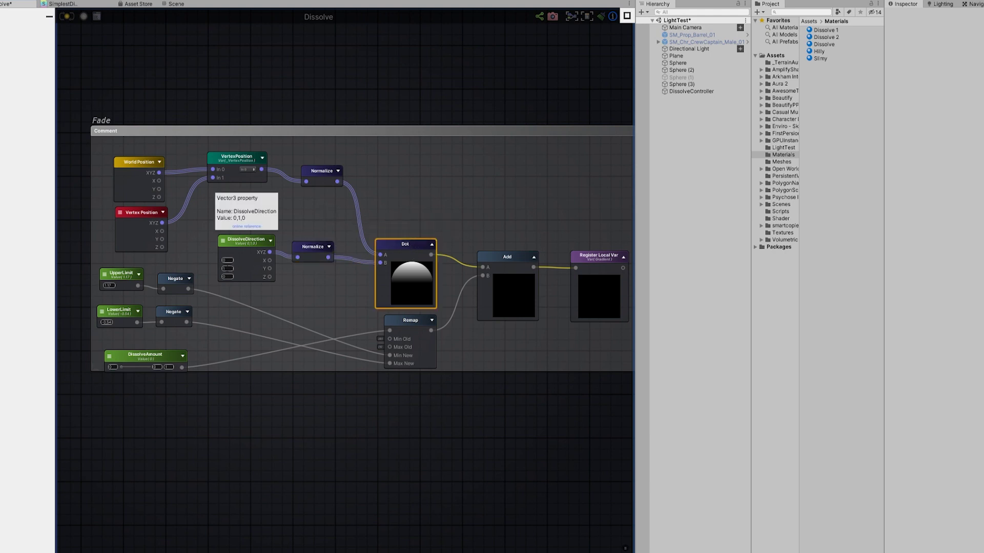
# - Set the DissolveDirection vector to 1, 0, 0 to preview a sideways gradient in the Dot node
pyautogui.write('0')
pyautogui.click(227, 260)
pyautogui.write('1')
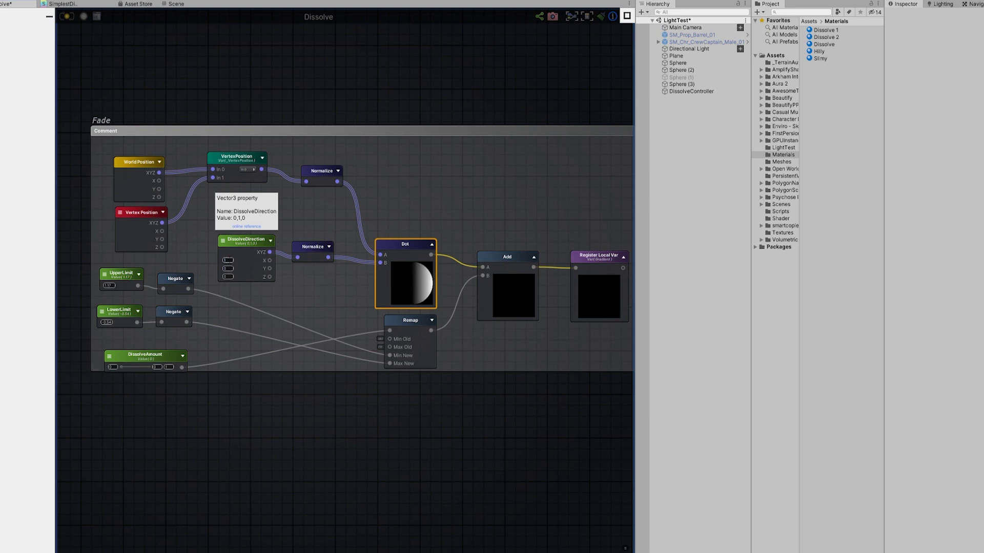
# - Preview a diagonal gradient with DissolveDirection's Y at 1, and return its X to 0
pyautogui.click(223, 269)
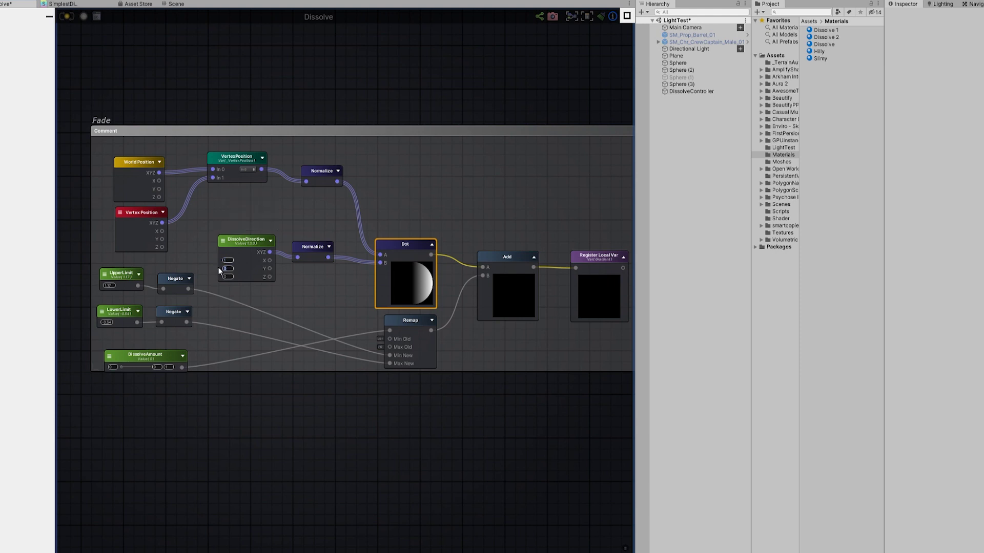
pyautogui.write('1')
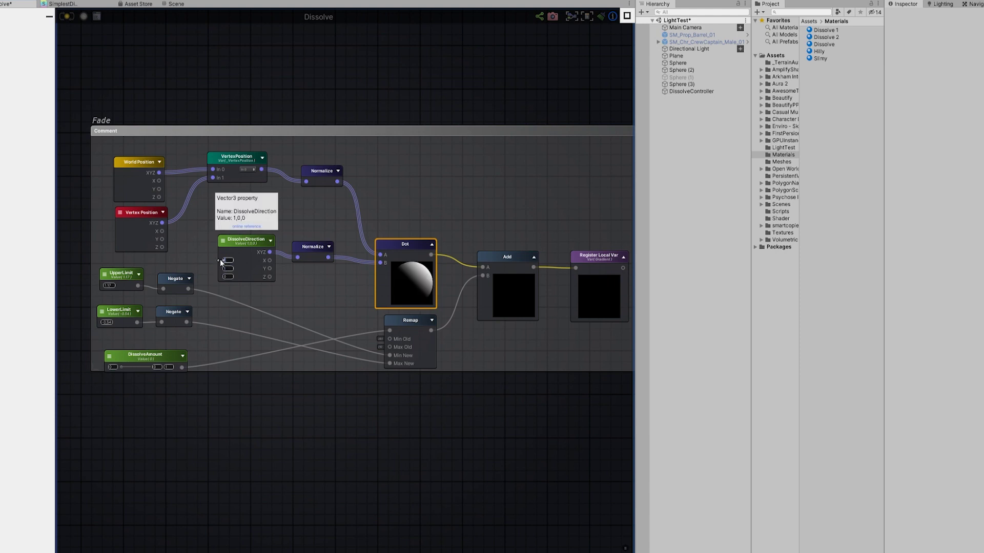
pyautogui.write('0')
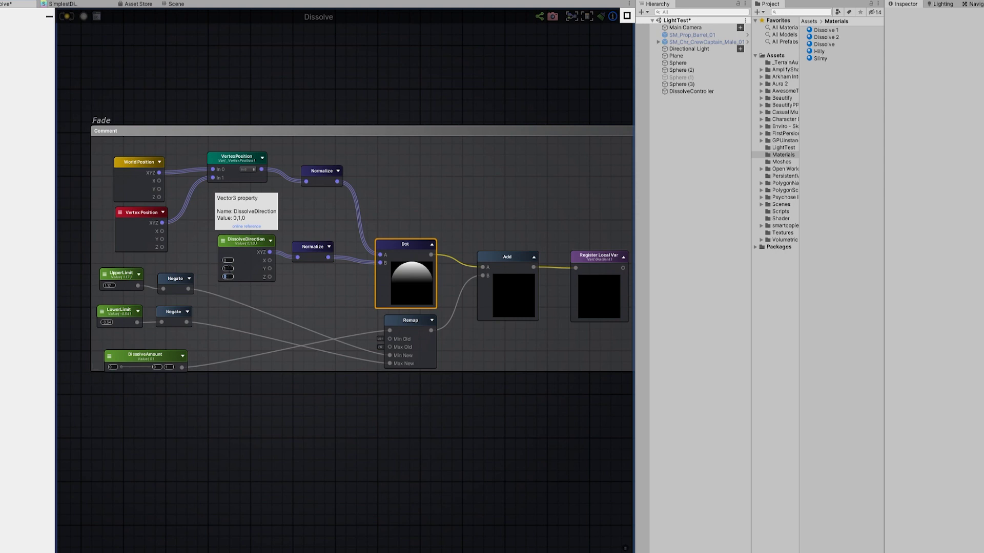
# - Preview the inverted gradient with DissolveDirection's Y at -1, and return Y to 1
pyautogui.click(227, 269)
pyautogui.write('-1')
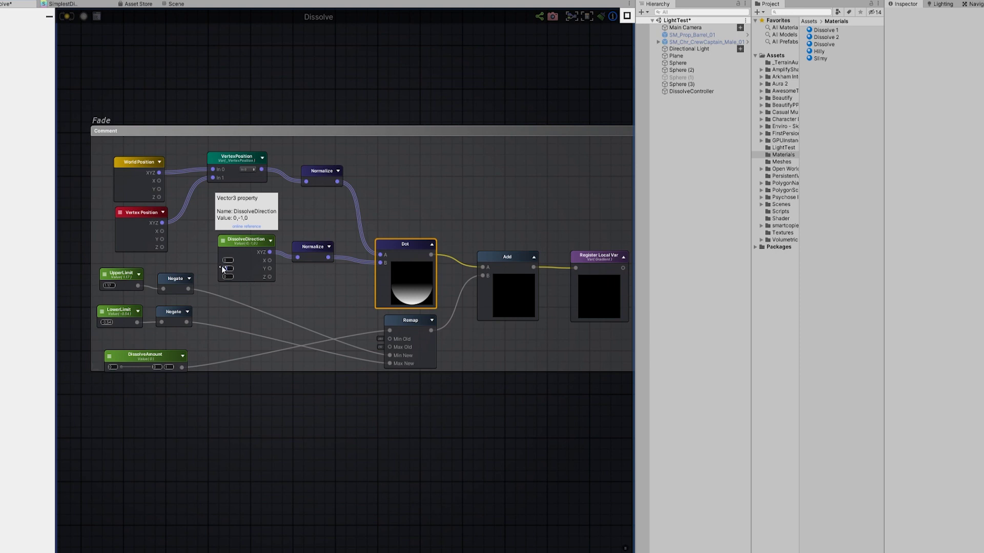
pyautogui.write('1')
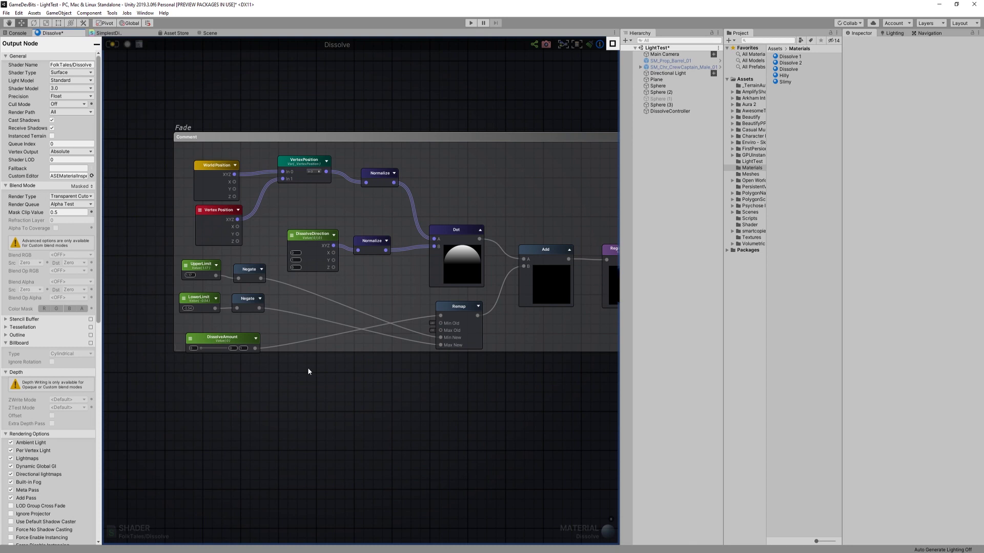
# - Inspect the Fade group's UpperLimit and LowerLimit properties and the Negate node fed by LowerLimit
pyautogui.scroll(3, 280, 370)
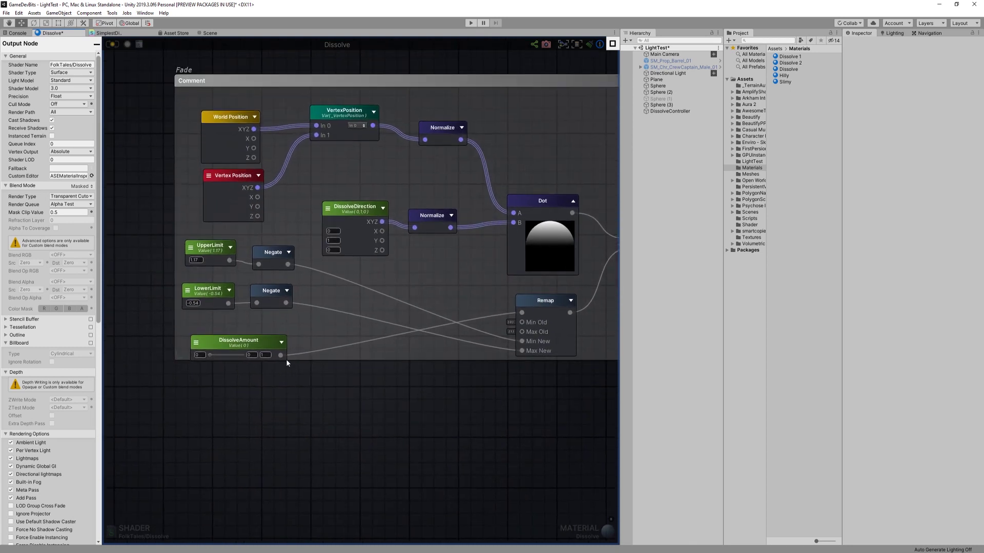
pyautogui.click(209, 256)
pyautogui.click(208, 294)
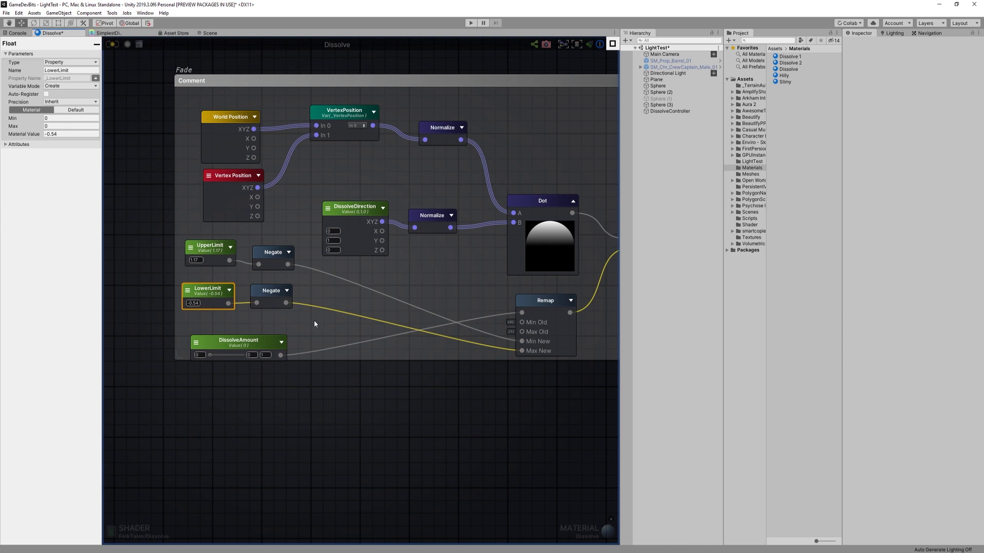
pyautogui.click(271, 293)
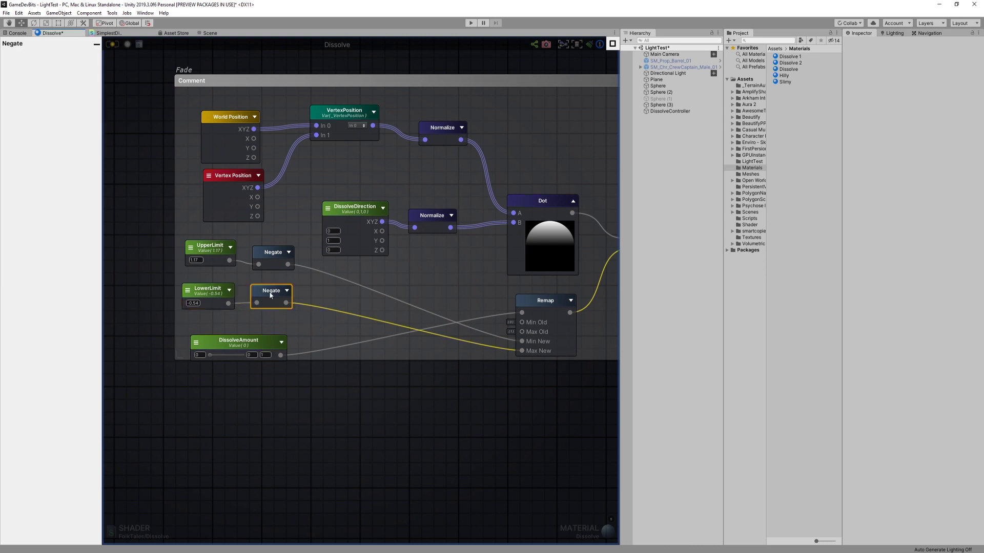
pyautogui.click(306, 298)
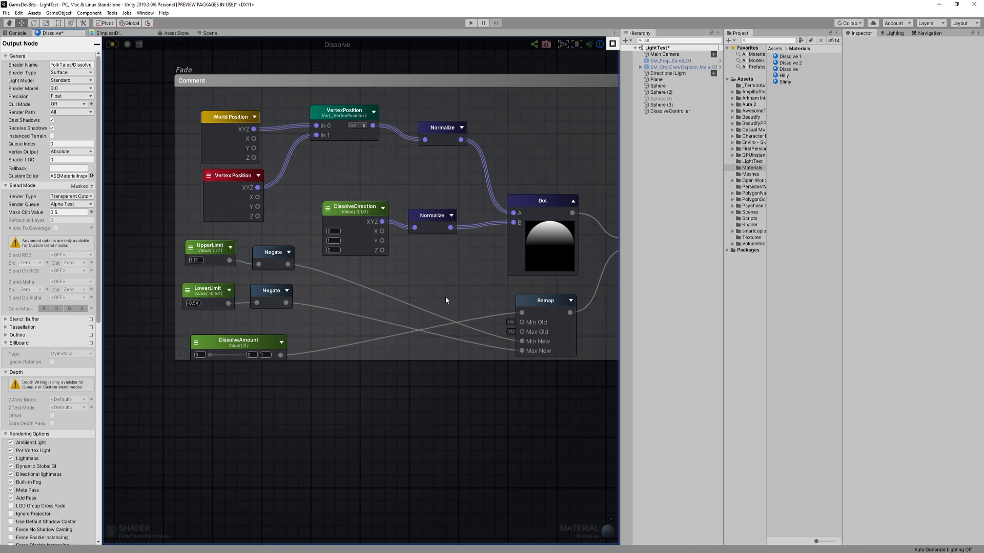
# - Move the DissolveAmount node slightly up so it sits fully inside the Fade group's frame
pyautogui.moveTo(445, 296); pyautogui.dragTo(435, 300, button='middle')
pyautogui.click(237, 353)
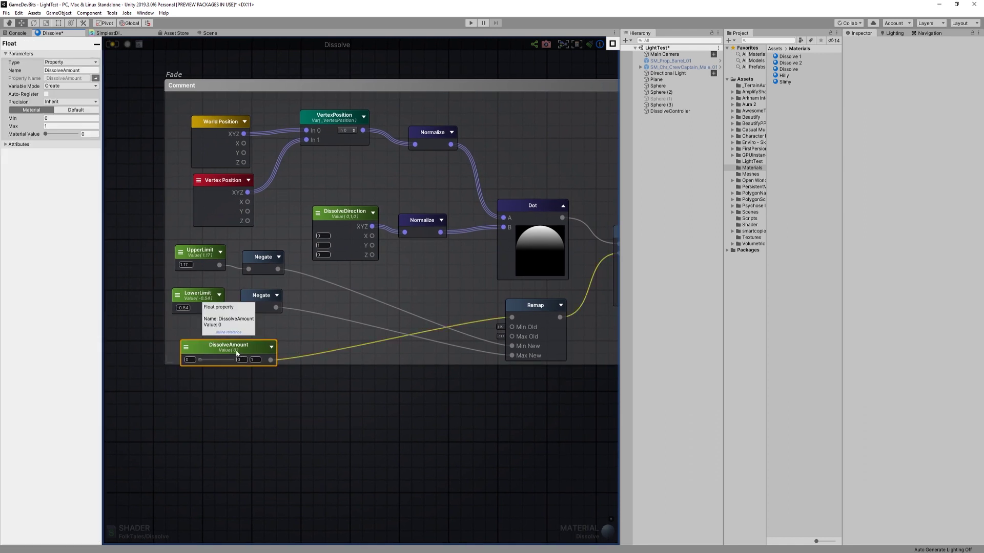
pyautogui.moveTo(238, 353); pyautogui.dragTo(243, 343)
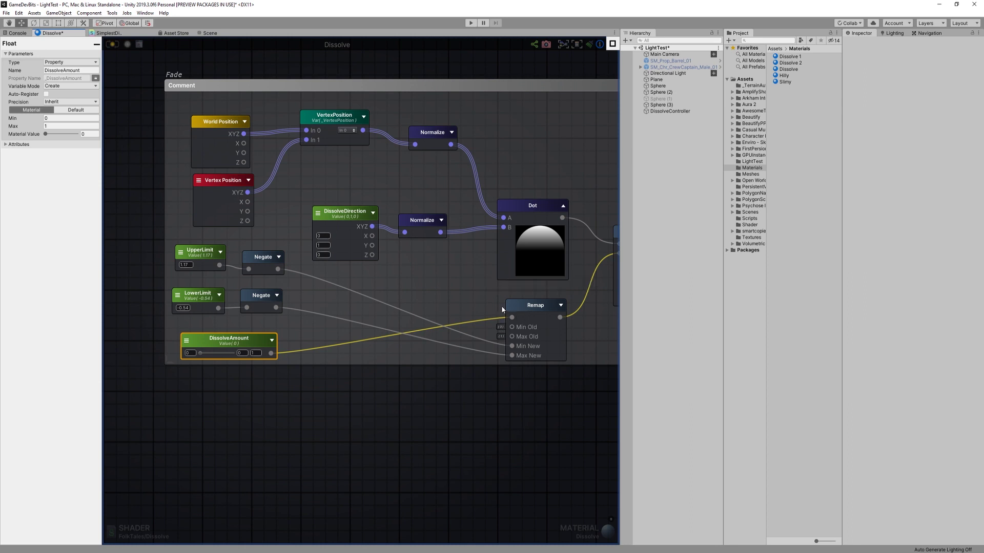
pyautogui.click(482, 303)
# - Raise the DissolveAmount slider to about 0.41 to preview the change in the Add node
pyautogui.moveTo(483, 303); pyautogui.dragTo(424, 302, button='middle')
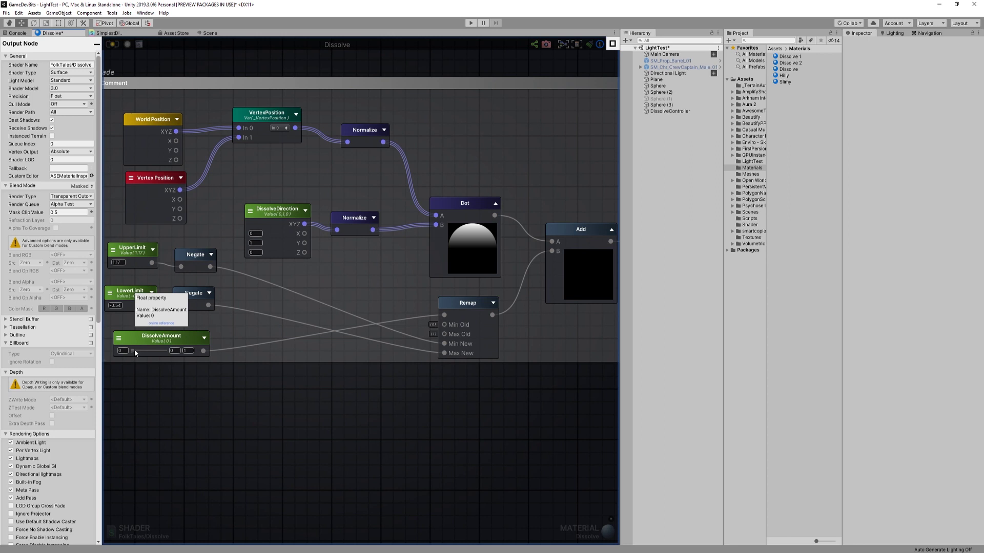
pyautogui.moveTo(133, 351); pyautogui.dragTo(151, 349)
pyautogui.moveTo(140, 351)
pyautogui.mouseDown()
pyautogui.moveTo(175, 343)
pyautogui.moveTo(146, 350)
pyautogui.mouseUp()
pyautogui.moveTo(384, 297); pyautogui.dragTo(393, 301, button='middle')
pyautogui.moveTo(454, 316)
pyautogui.mouseDown(button='middle')
pyautogui.moveTo(509, 319)
pyautogui.moveTo(469, 310)
pyautogui.mouseUp(button='middle')
# - Inspect the Add node and its two inputs, the Remap and Dot nodes
pyautogui.click(533, 258)
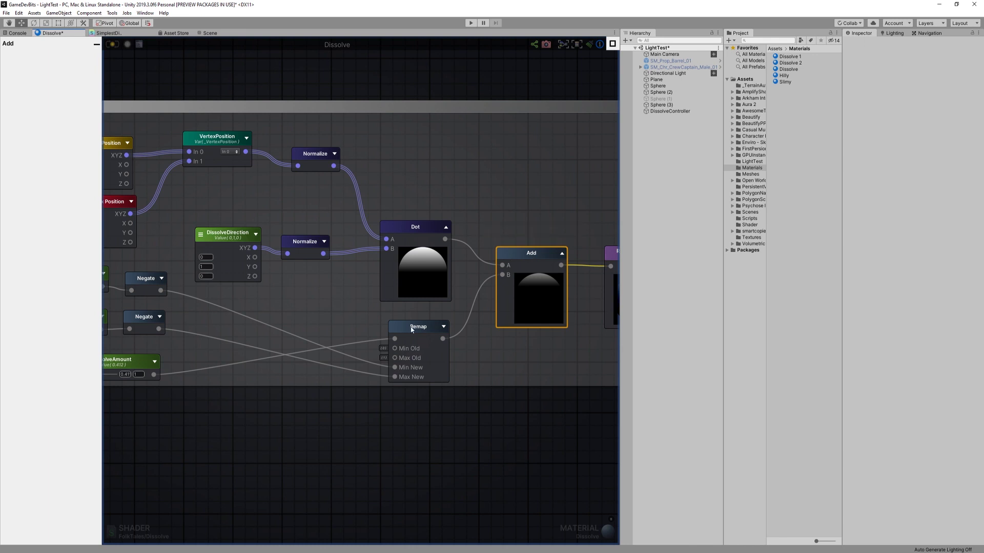
pyautogui.click(418, 326)
pyautogui.click(416, 229)
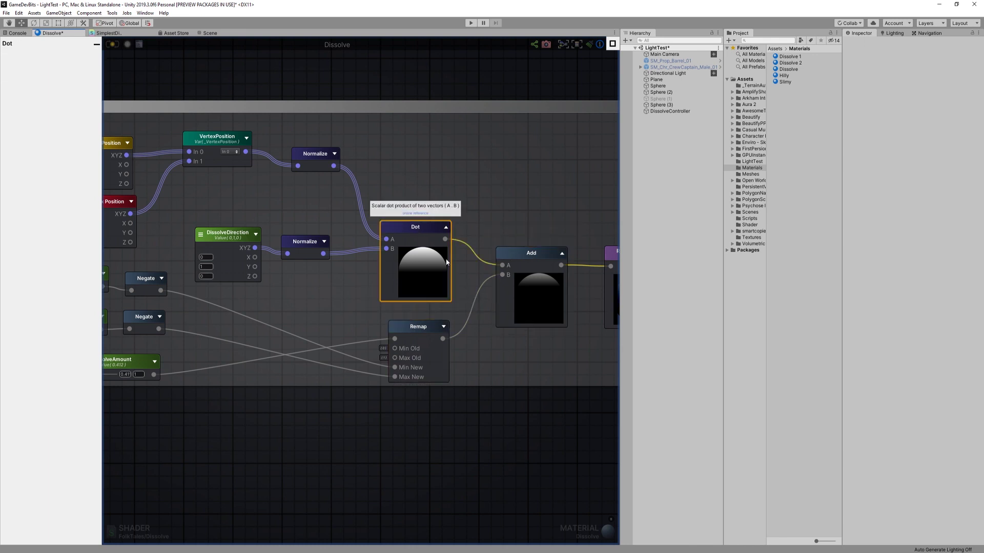
pyautogui.click(504, 348)
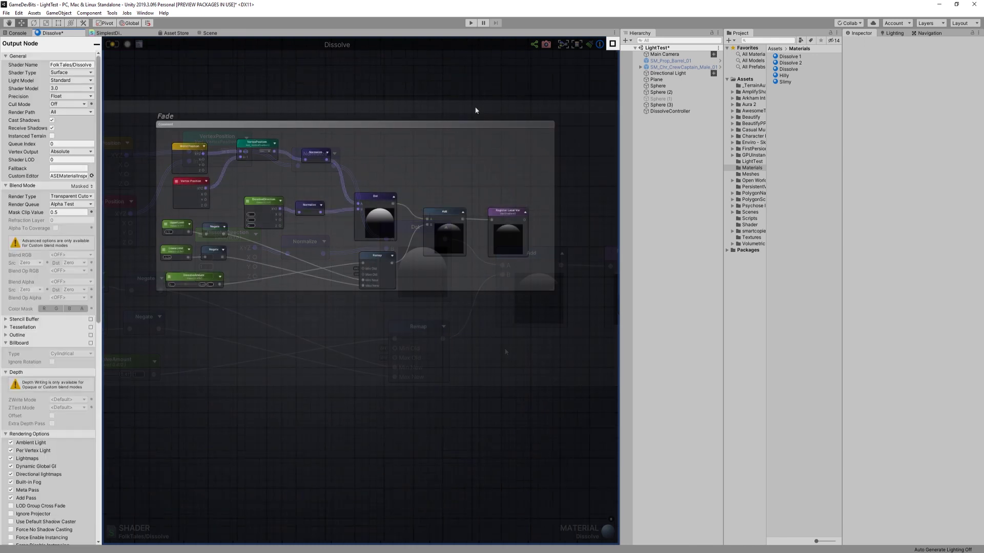
# - Move the Noise Register Local Var node a little closer to the Noise Generator node
pyautogui.moveTo(480, 97); pyautogui.dragTo(465, 136, button='middle')
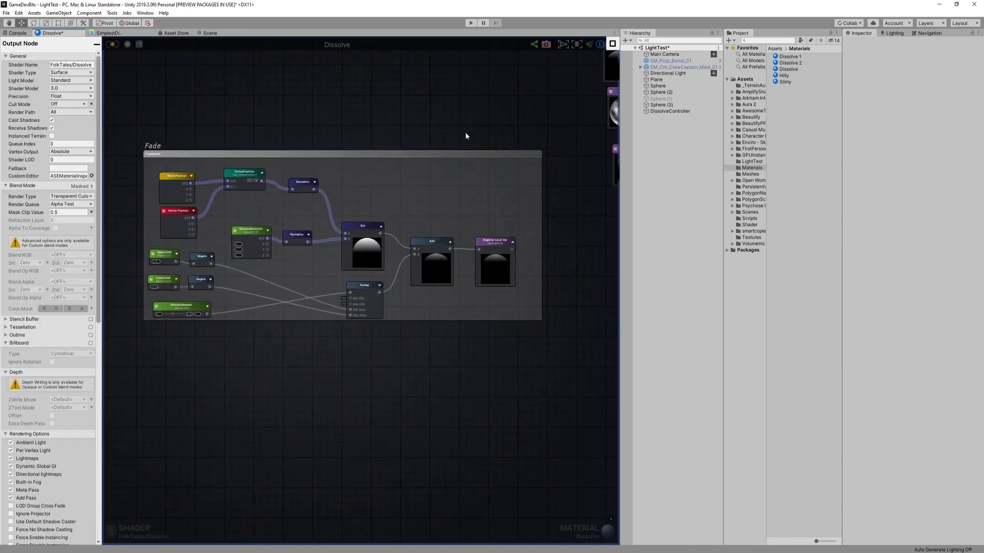
pyautogui.scroll(2, 469, 279)
pyautogui.click(493, 300)
pyautogui.click(548, 127)
pyautogui.moveTo(548, 127); pyautogui.dragTo(459, 309, button='middle')
pyautogui.click(496, 232)
pyautogui.click(404, 186)
pyautogui.scroll(-1, 459, 309)
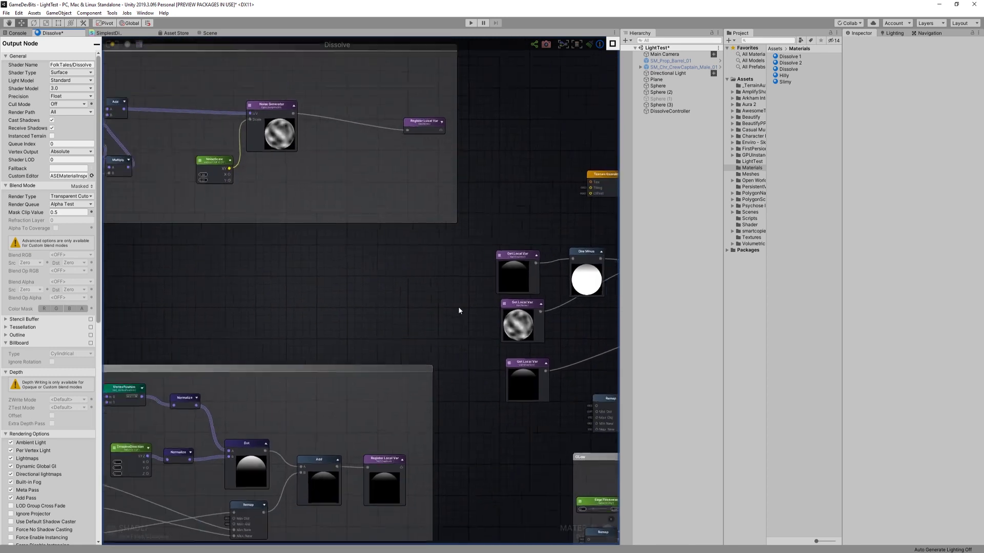
pyautogui.moveTo(433, 131); pyautogui.dragTo(410, 131)
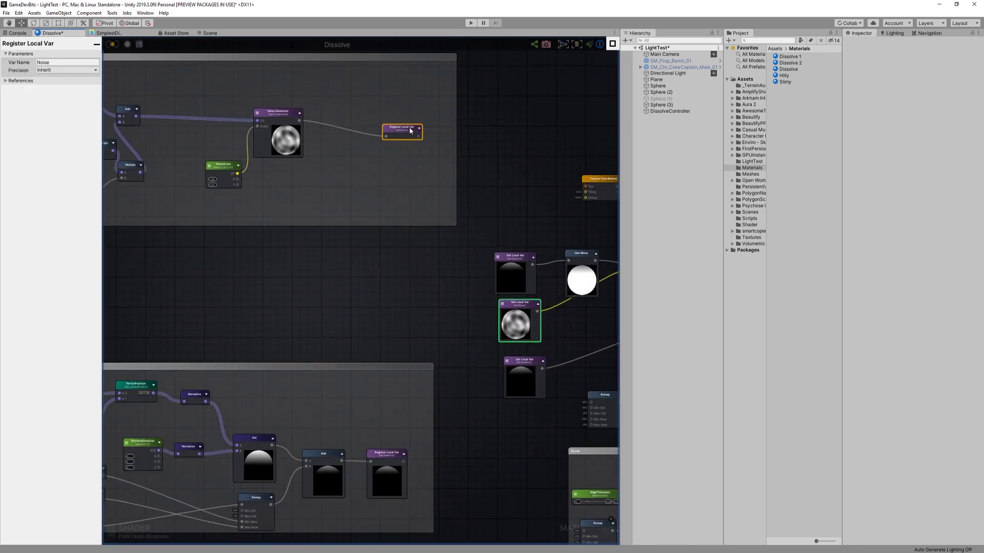
# - Inspect the Gradient and Noise Register Local Var nodes and highlight the node chain that reads both variables
pyautogui.click(381, 460)
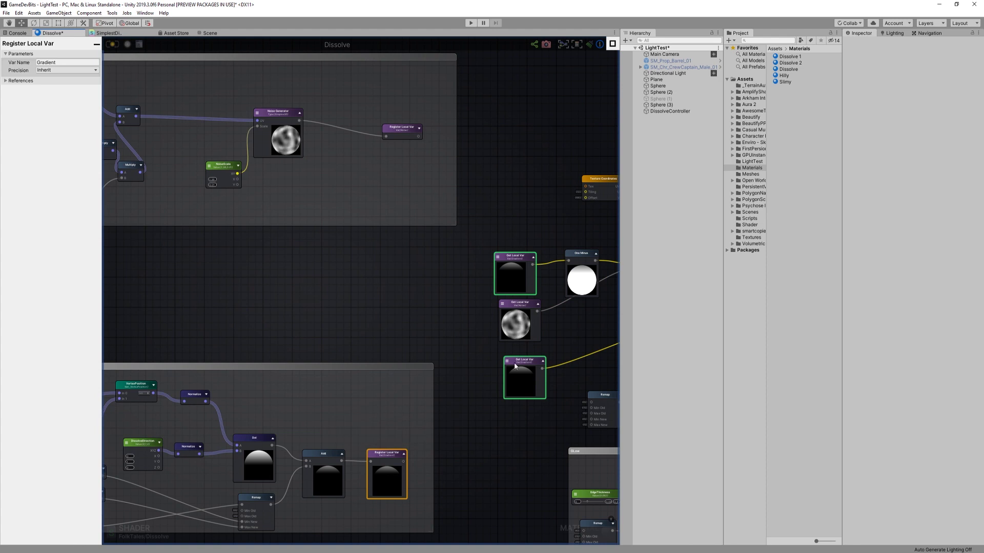
pyautogui.click(410, 131)
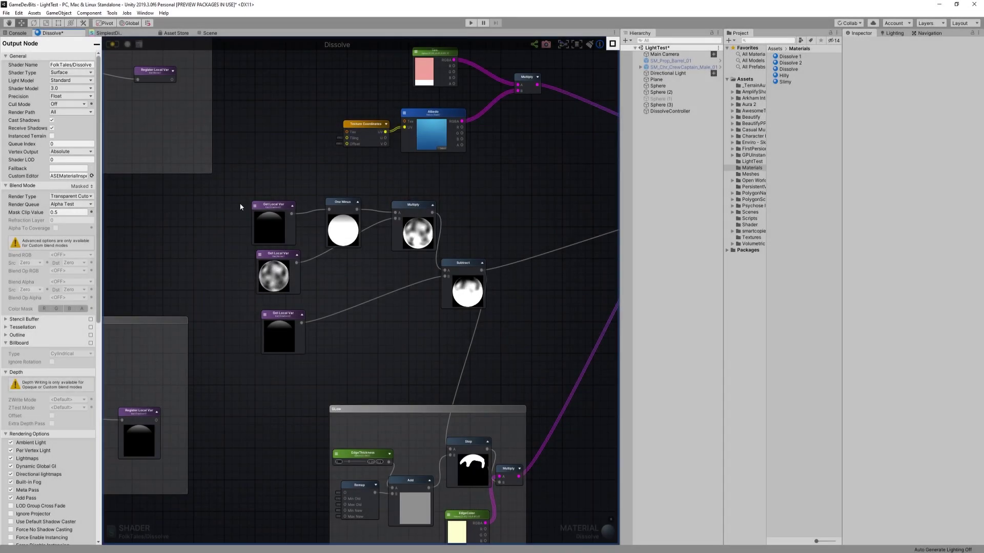
pyautogui.moveTo(226, 194); pyautogui.dragTo(541, 352)
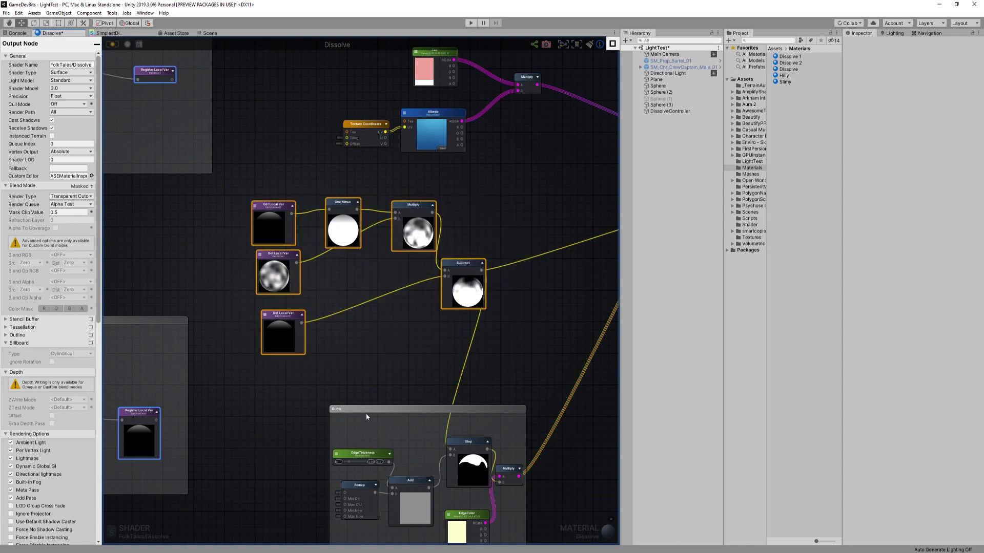
pyautogui.click(369, 407)
pyautogui.click(349, 284)
# - Examine how the Gradient variable passes through One Minus, is multiplied with Noise, and enters the Subtract node
pyautogui.scroll(4, 390, 315)
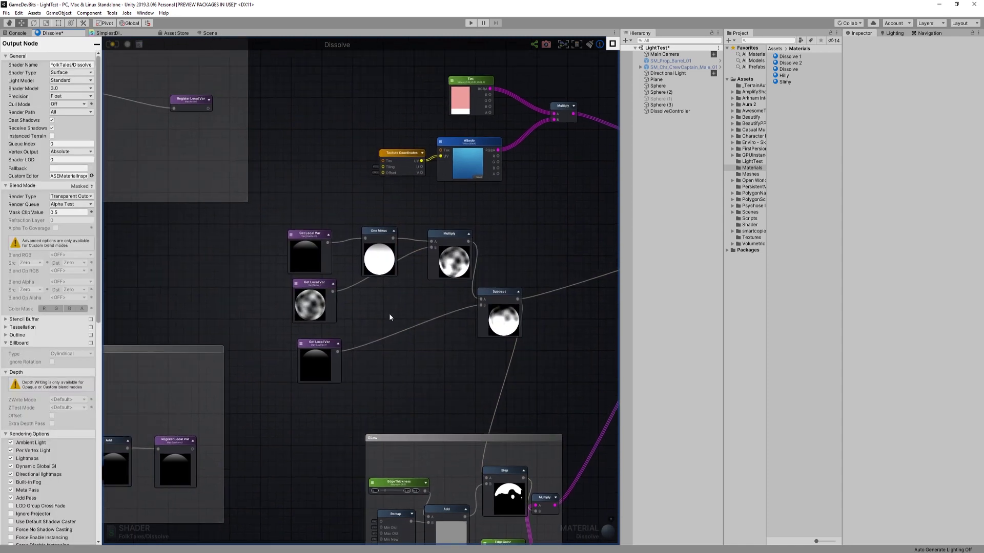
pyautogui.click(285, 235)
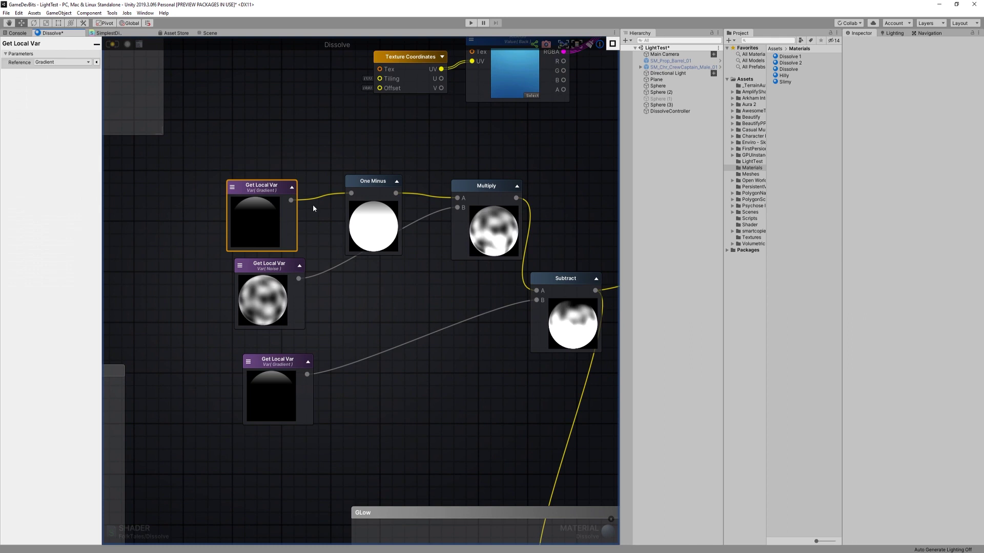
pyautogui.click(369, 192)
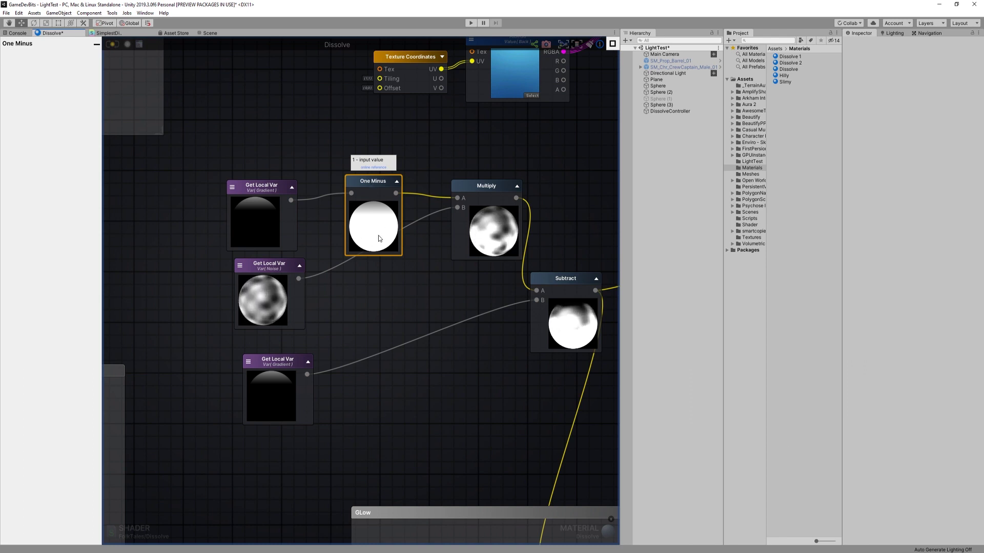
pyautogui.click(484, 233)
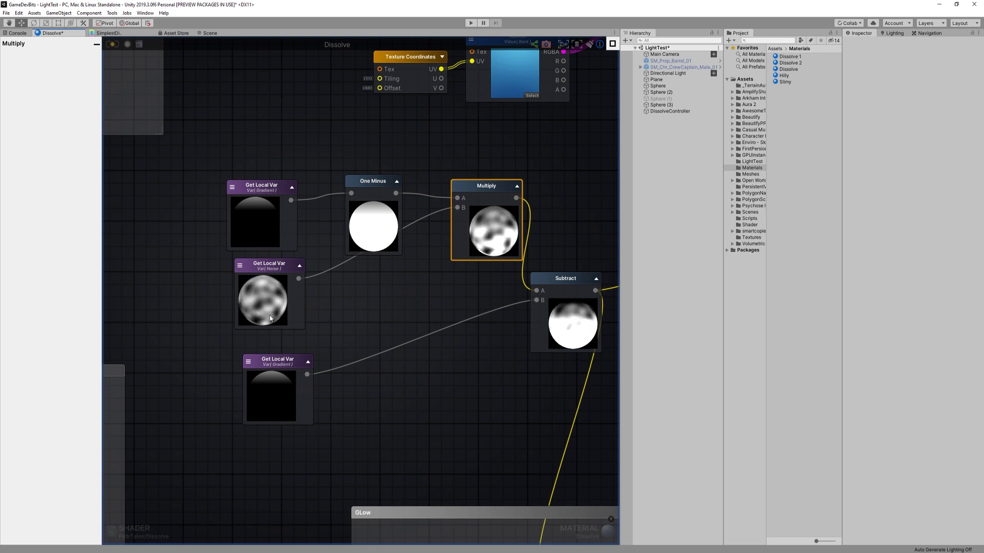
pyautogui.click(572, 310)
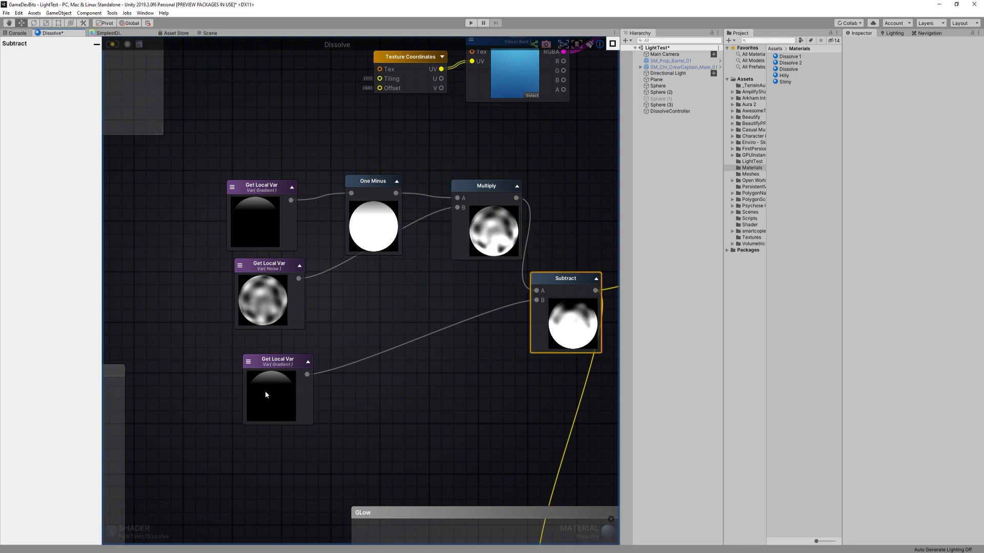
# - Trace the Subtract node's output to the Opacity Mask input and to the GLow group, highlighting the GLow nodes
pyautogui.scroll(-2, 530, 376)
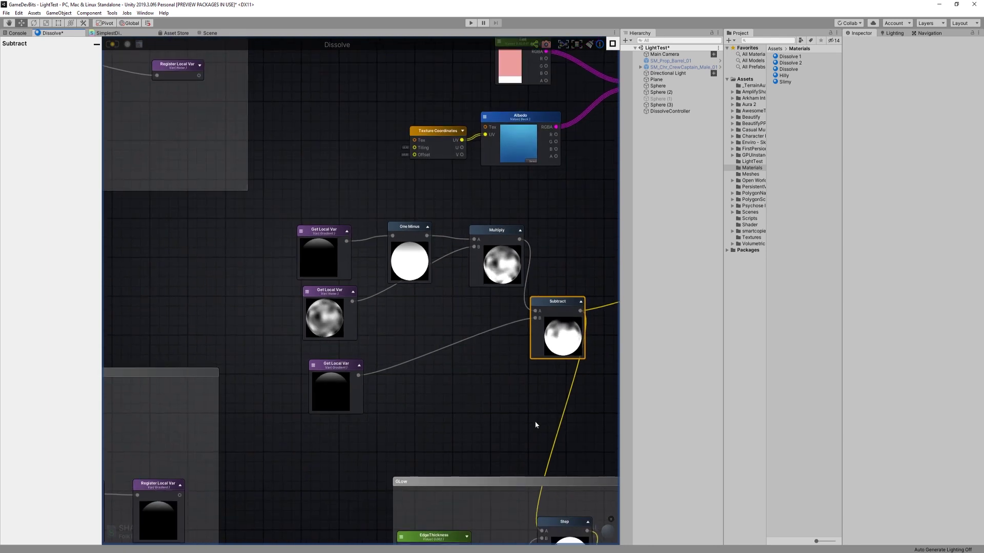
pyautogui.moveTo(547, 435); pyautogui.dragTo(380, 410, button='right')
pyautogui.scroll(-1, 552, 287)
pyautogui.moveTo(551, 288); pyautogui.dragTo(401, 311, button='right')
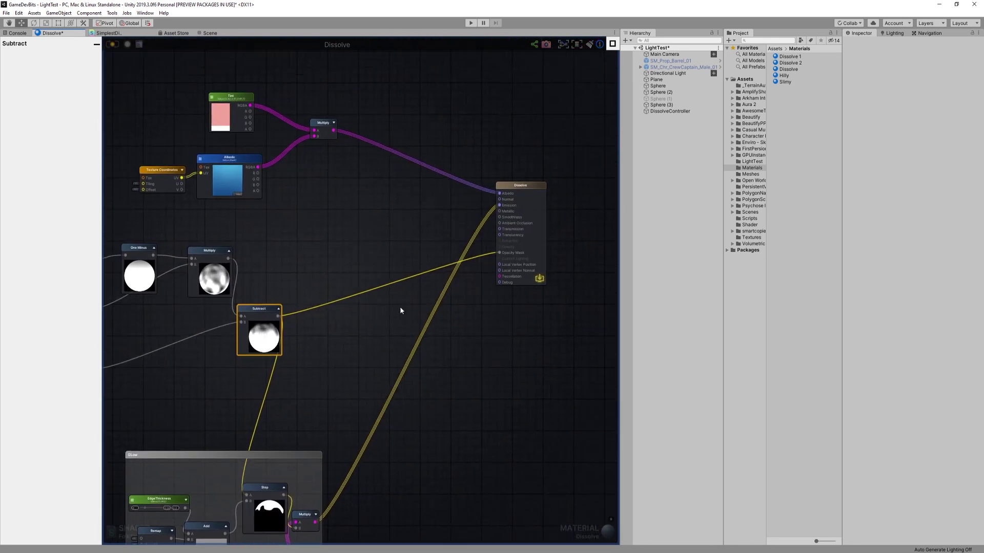
pyautogui.moveTo(276, 400); pyautogui.dragTo(424, 273, button='right')
pyautogui.moveTo(251, 310); pyautogui.dragTo(511, 509)
pyautogui.click(476, 433)
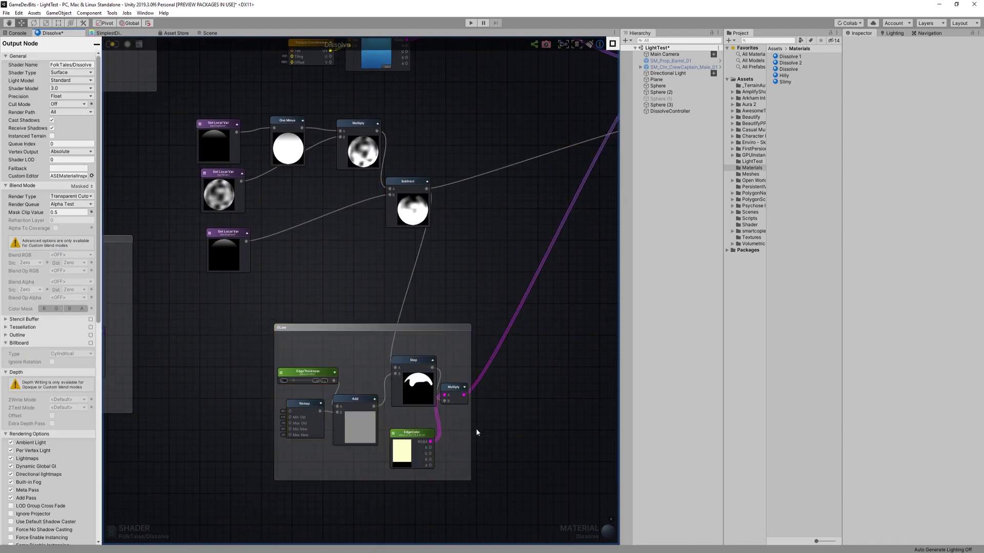
# - Inspect the GLow group's Step node, its Subtract input, and the Remap node's range values
pyautogui.scroll(3, 475, 428)
pyautogui.click(385, 321)
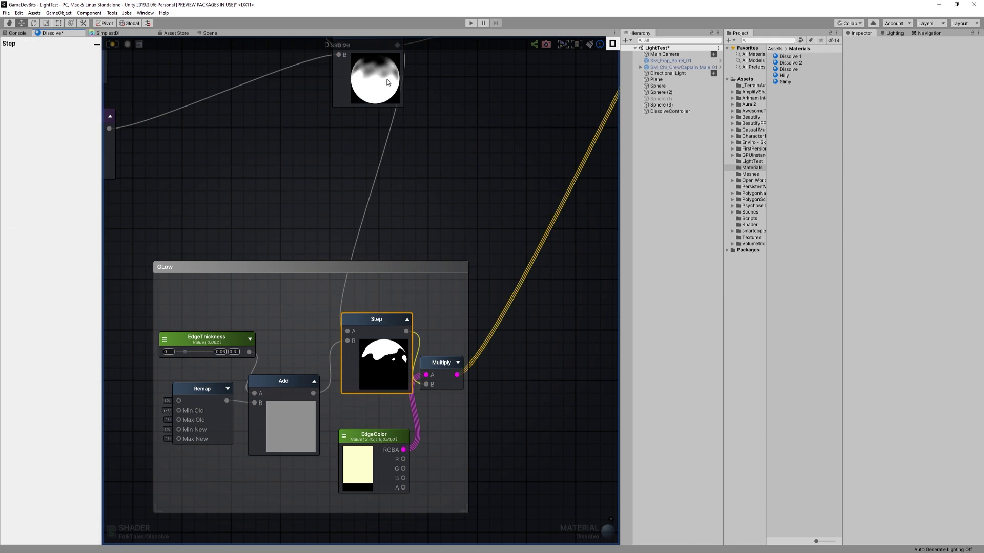
pyautogui.moveTo(406, 75); pyautogui.dragTo(409, 86, button='middle')
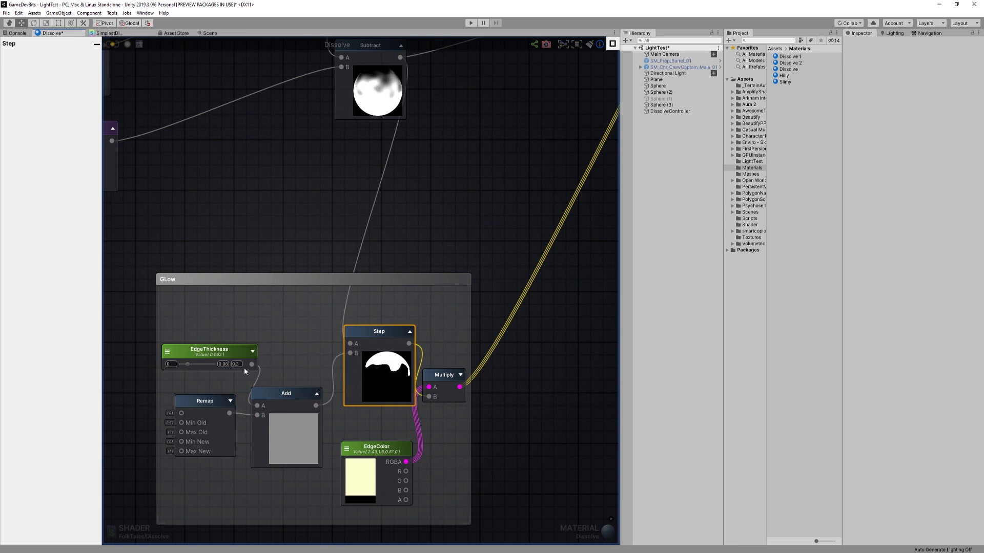
pyautogui.click(193, 404)
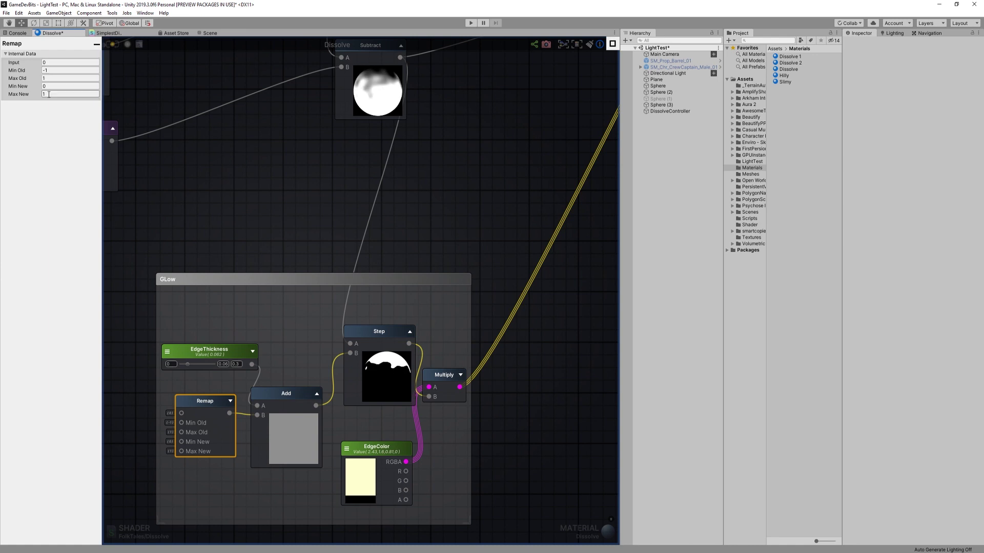
pyautogui.click(323, 277)
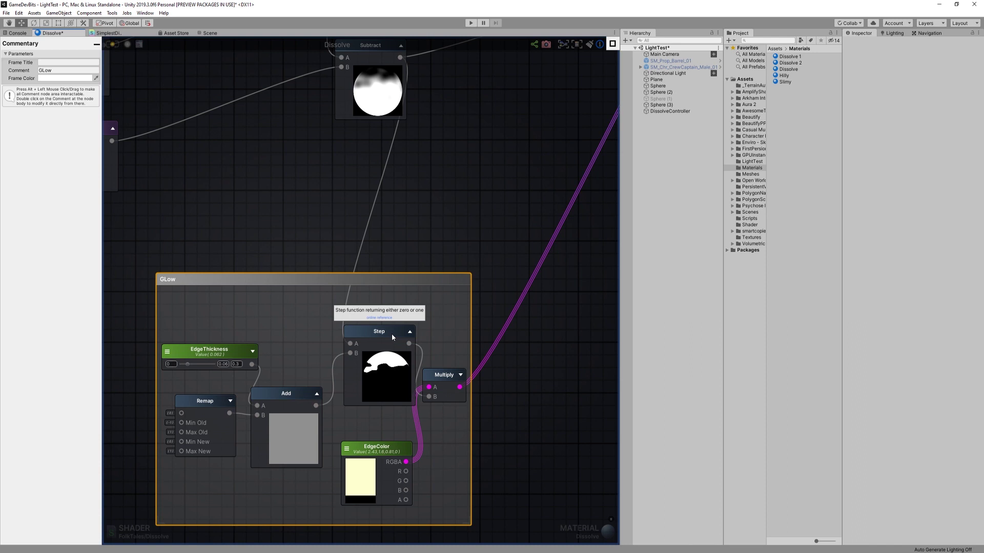
# - Trace the GLow group's Multiply output to the Emission input of the Dissolve output node
pyautogui.scroll(-2, 509, 212)
pyautogui.moveTo(510, 213); pyautogui.dragTo(444, 175, button='middle')
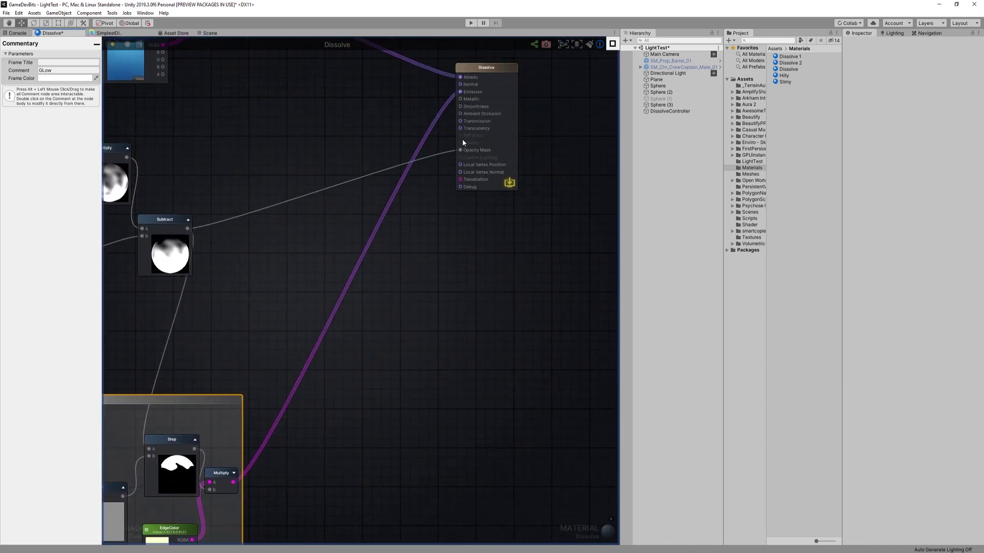
pyautogui.moveTo(258, 330); pyautogui.dragTo(410, 222, button='middle')
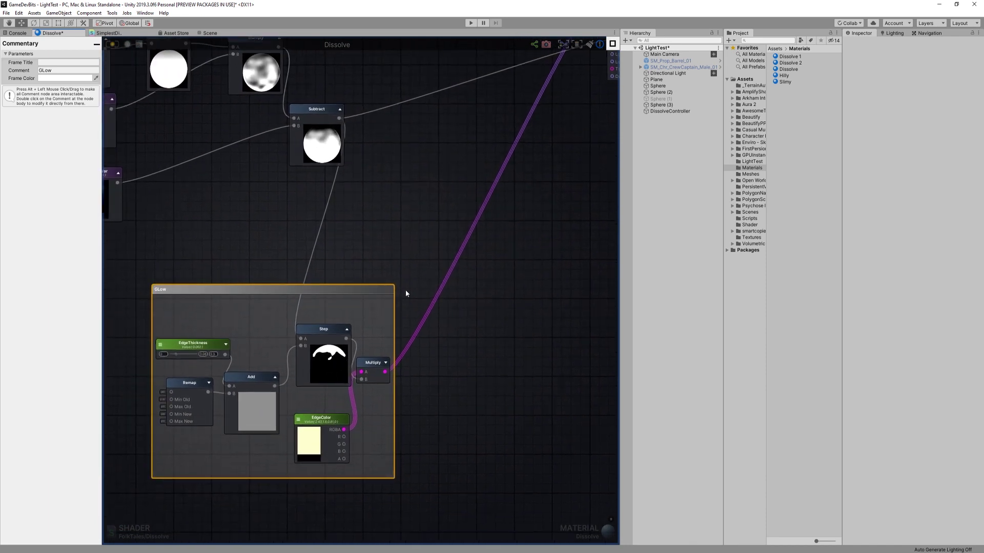
pyautogui.scroll(-1, 545, 102)
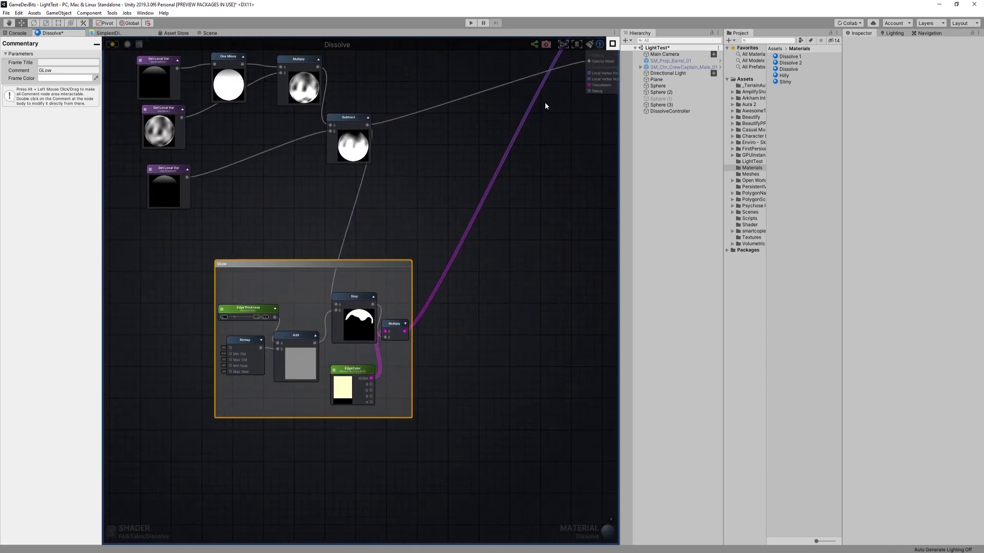
pyautogui.moveTo(545, 102); pyautogui.dragTo(448, 219, button='middle')
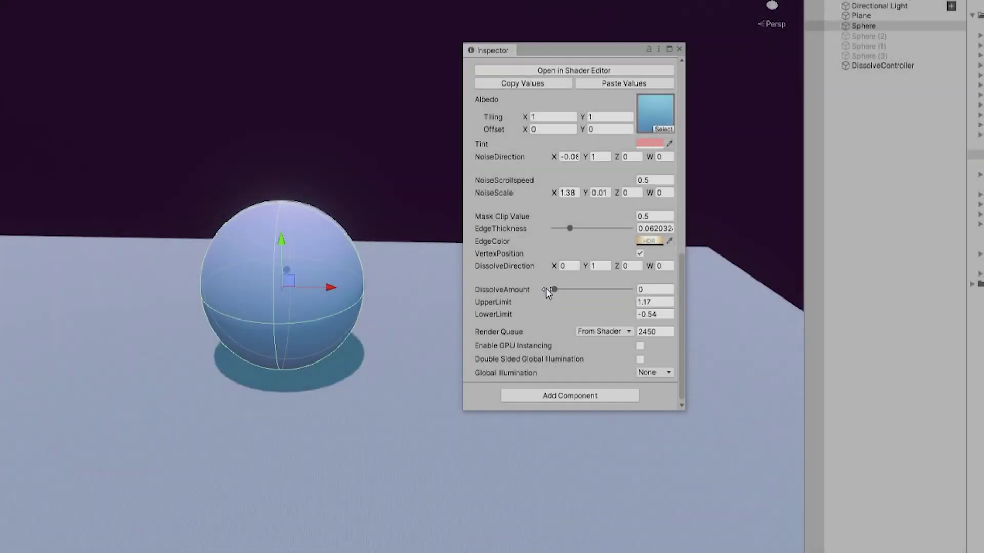
# - Set the sphere material's DissolveAmount to 0.222 and UpperLimit to 0.99, and readjust DissolveAmount slightly
pyautogui.moveTo(546, 291); pyautogui.dragTo(571, 288)
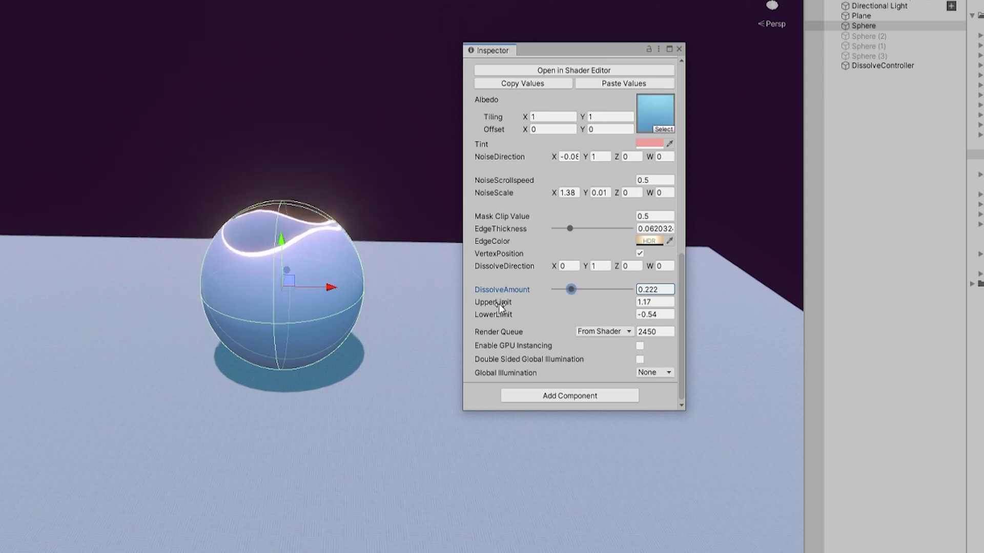
pyautogui.moveTo(499, 303)
pyautogui.mouseDown()
pyautogui.moveTo(521, 307)
pyautogui.moveTo(498, 304)
pyautogui.mouseUp()
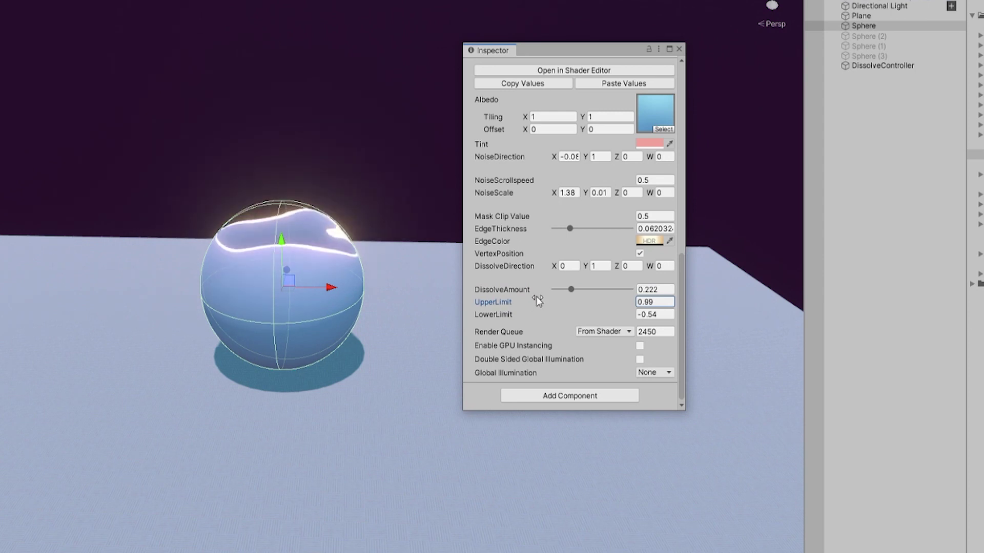
pyautogui.moveTo(569, 290)
pyautogui.mouseDown()
pyautogui.moveTo(491, 302)
pyautogui.moveTo(566, 290)
pyautogui.mouseUp()
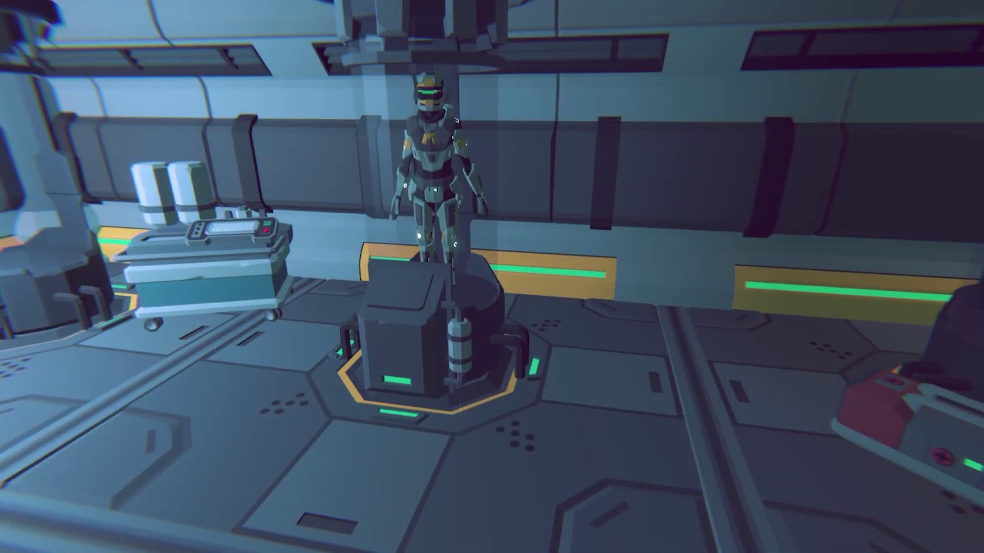